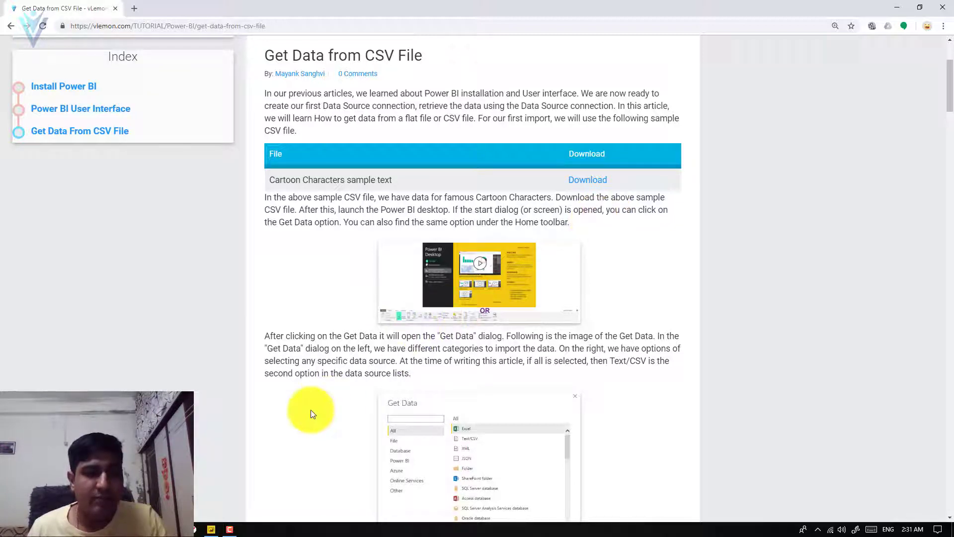
Switch to Power BI Desktop and dismiss its start screen to reach the blank report
click(211, 529)
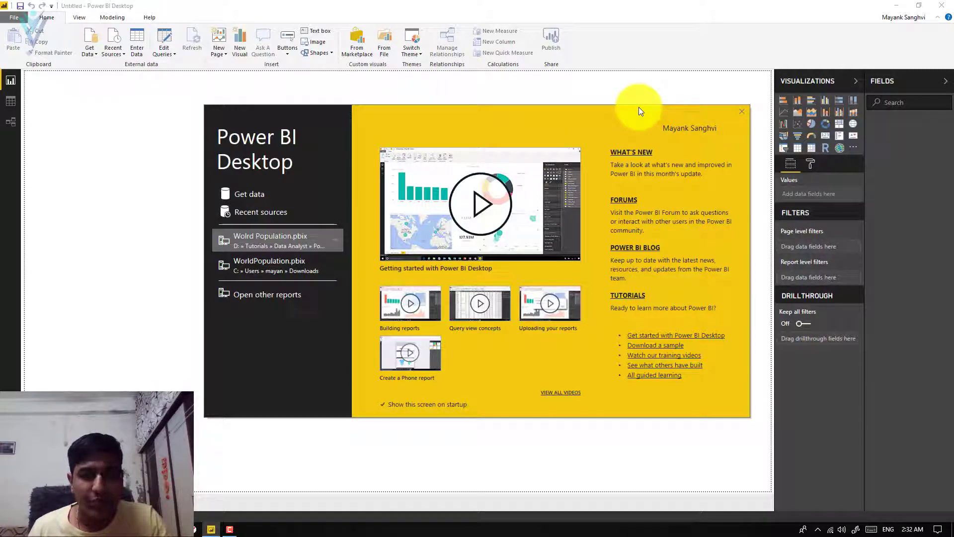
drag(684, 119, 591, 106)
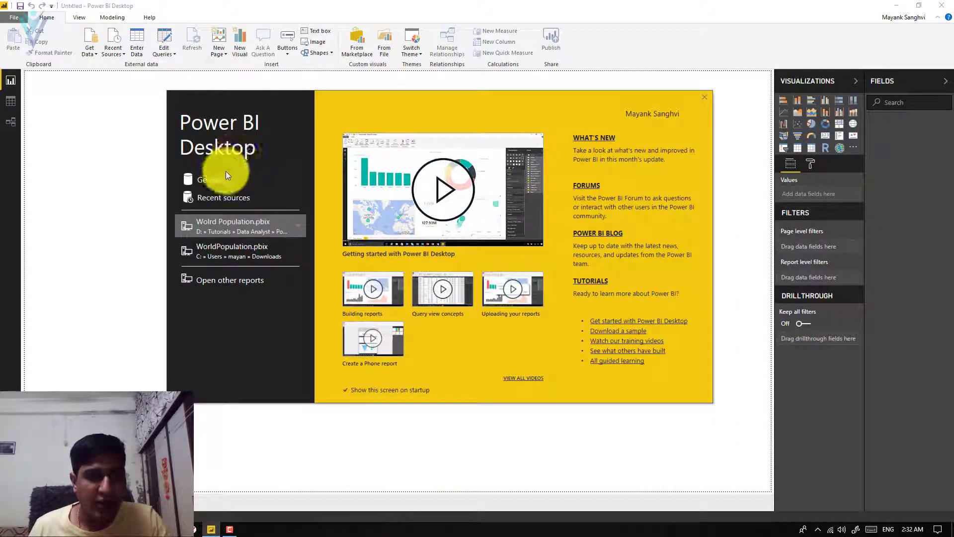
click(705, 95)
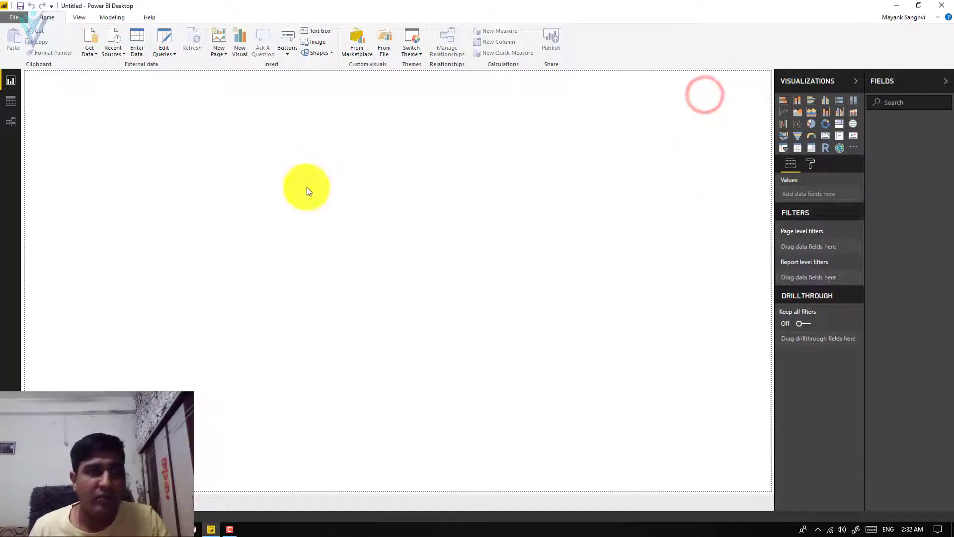
Open the Get Data dialog with the complete list of data sources and move it clear of the page centre
click(128, 74)
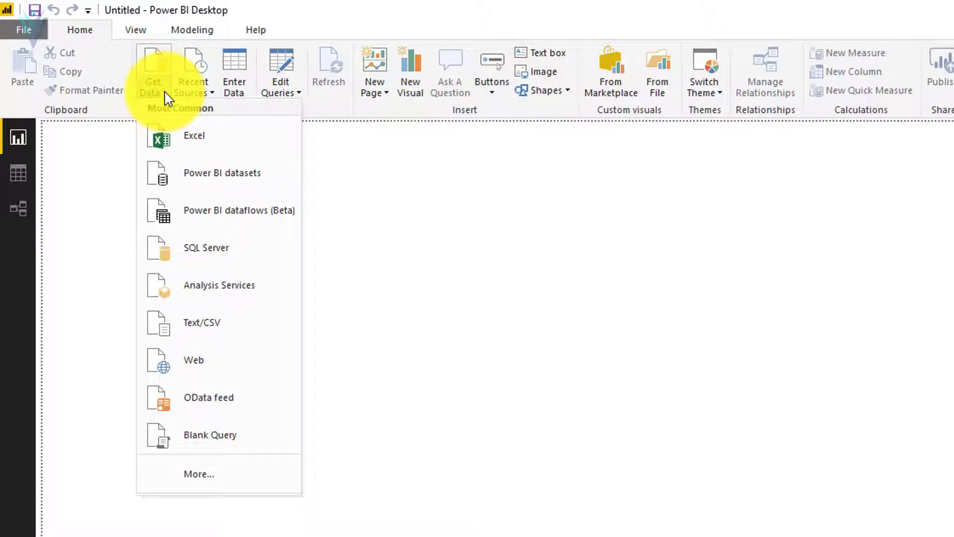
click(201, 136)
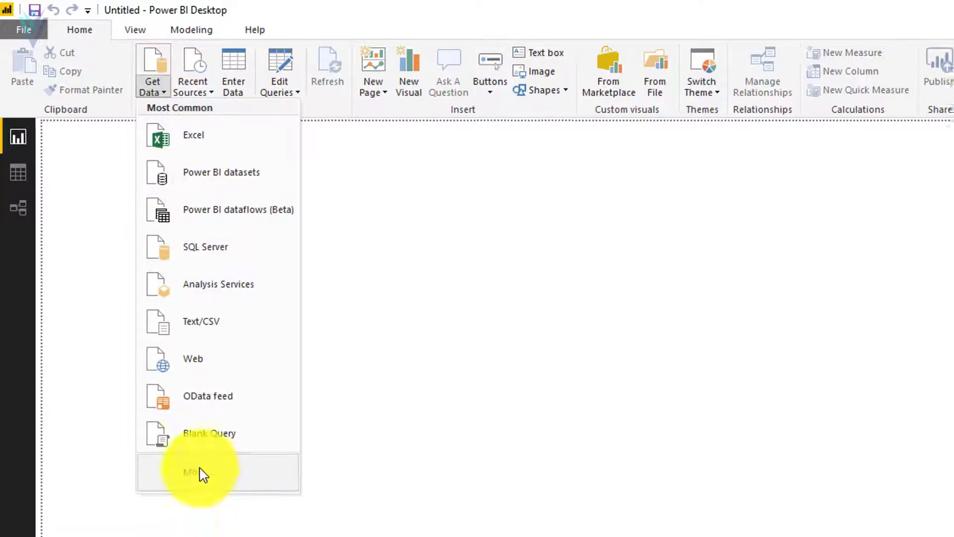
click(201, 471)
click(619, 104)
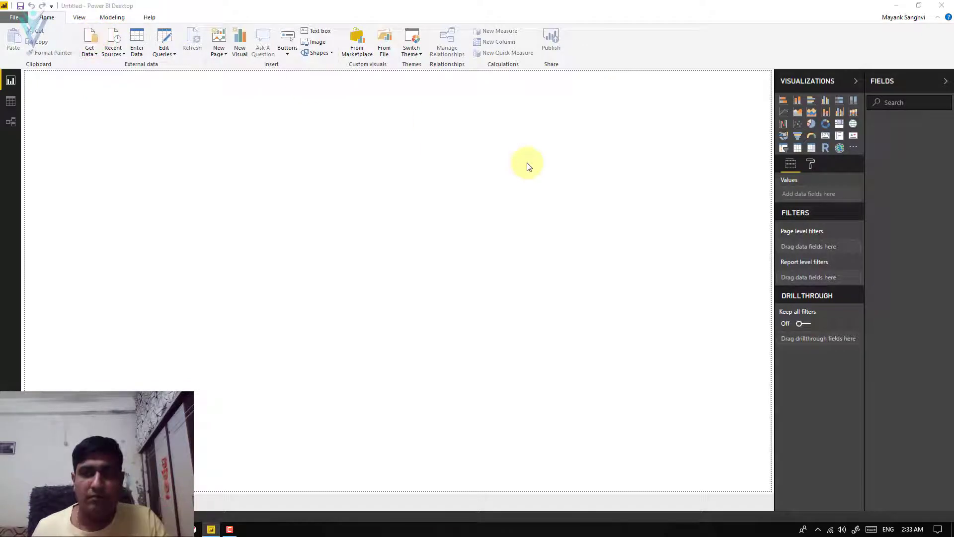
drag(479, 127, 439, 85)
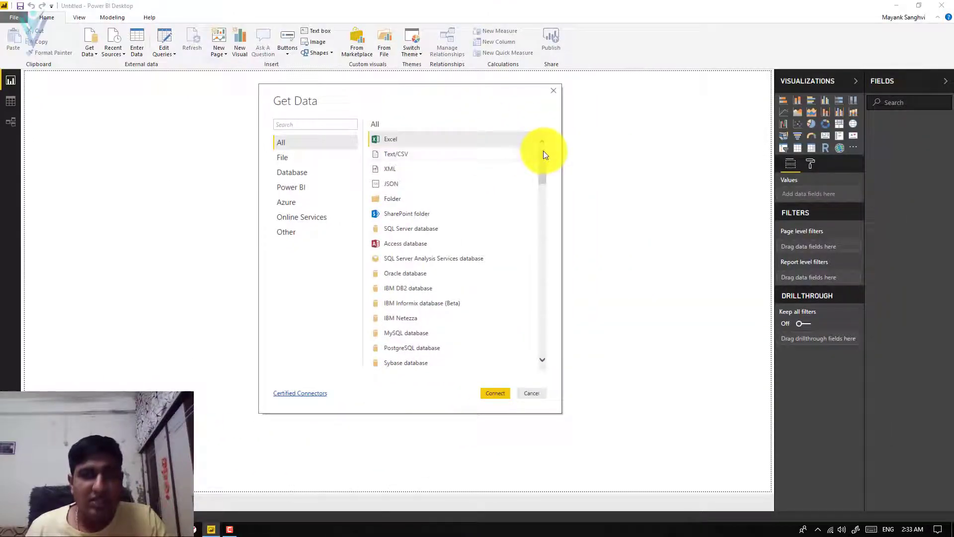
Browse the data sources in the Get Data dialog across all categories and within the File category
mouse_move(544, 151)
mouse_down()
mouse_move(557, 222)
mouse_move(535, 329)
mouse_move(528, 224)
mouse_move(545, 143)
mouse_up()
click(397, 155)
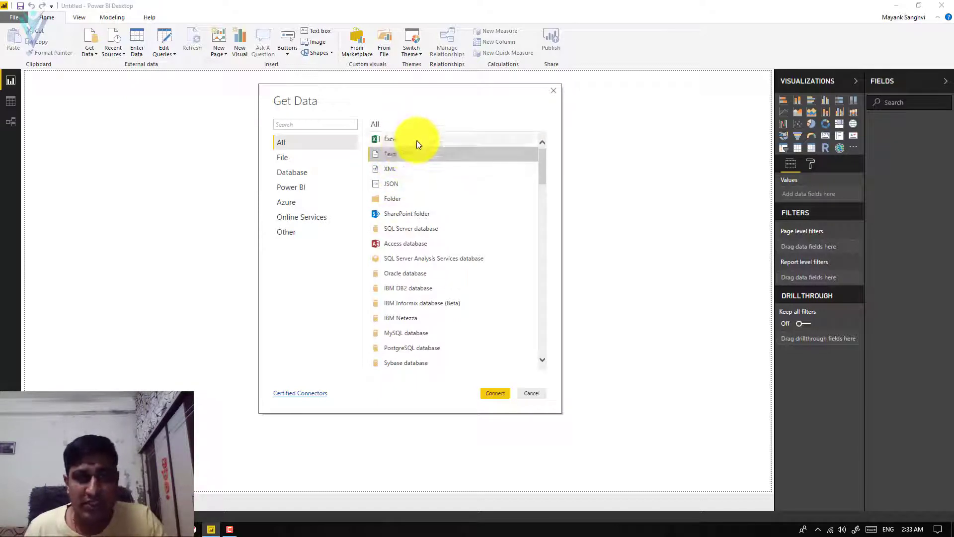
scroll(544, 156, down, 2)
drag(546, 157, 544, 216)
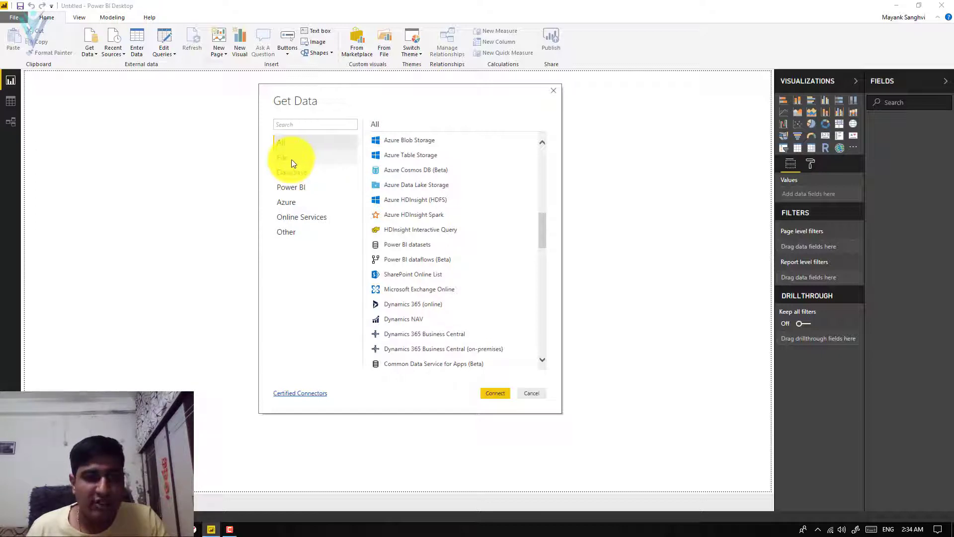
click(292, 158)
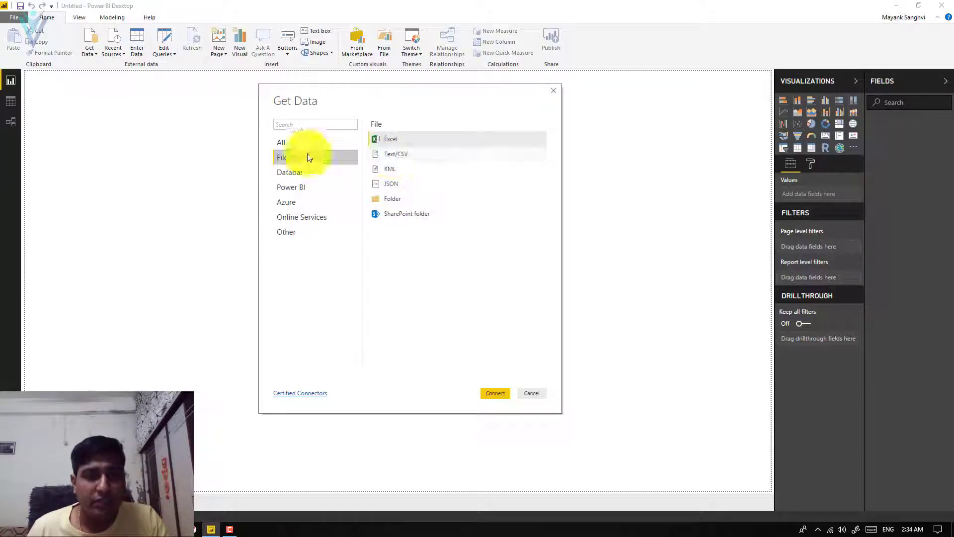
click(293, 142)
Search the data sources for CSV and connect with the Text/CSV connector
click(309, 125)
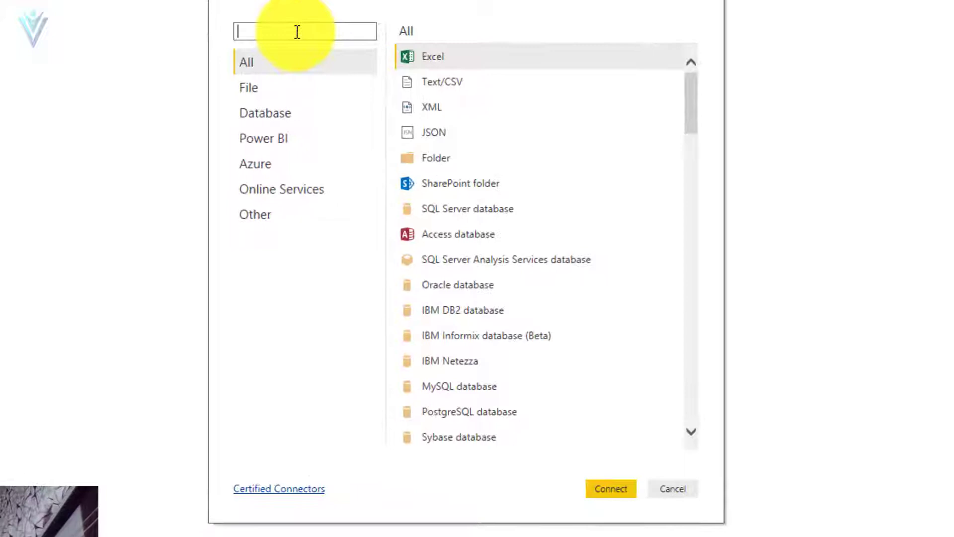
text(c)
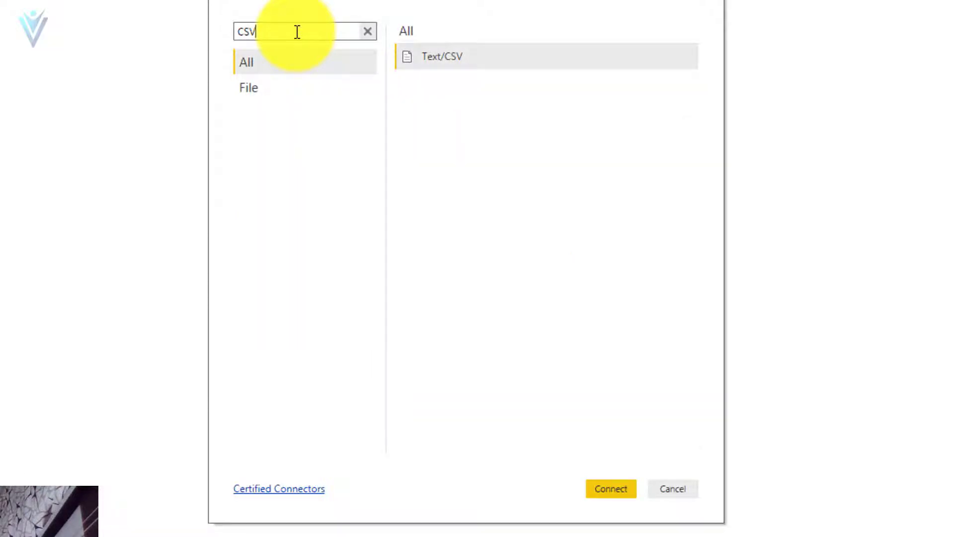
click(449, 57)
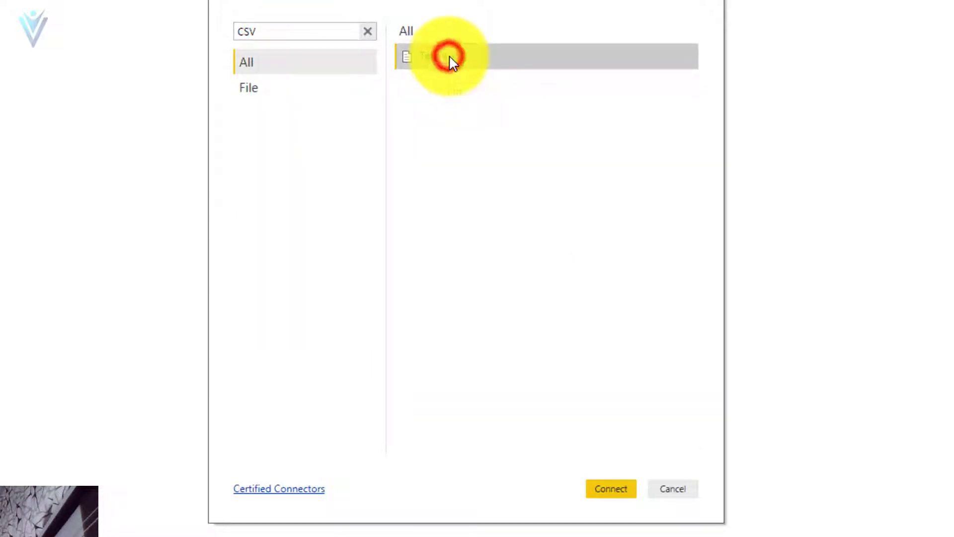
click(607, 488)
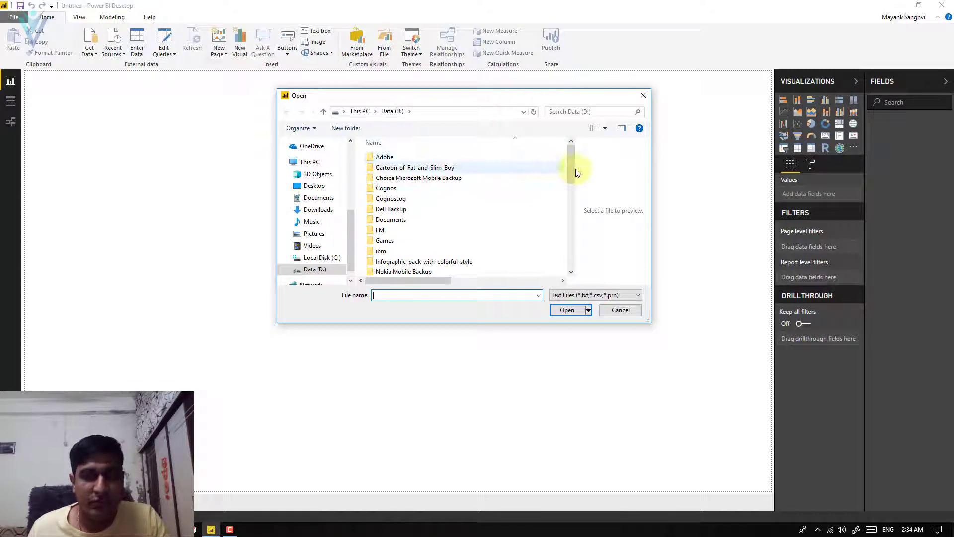
Open Cartoon Characters.txt from the Data (D:) drive for import
drag(573, 168, 582, 264)
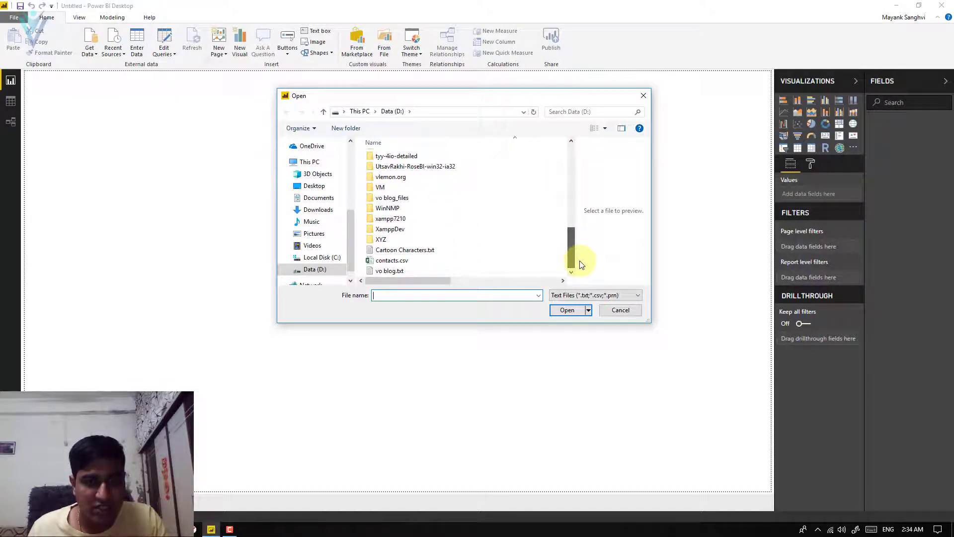
click(419, 251)
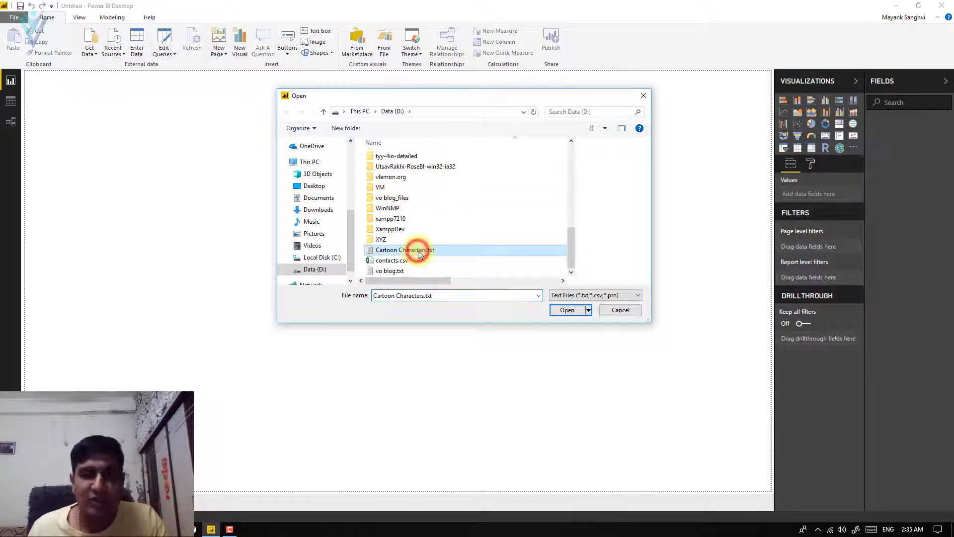
click(567, 310)
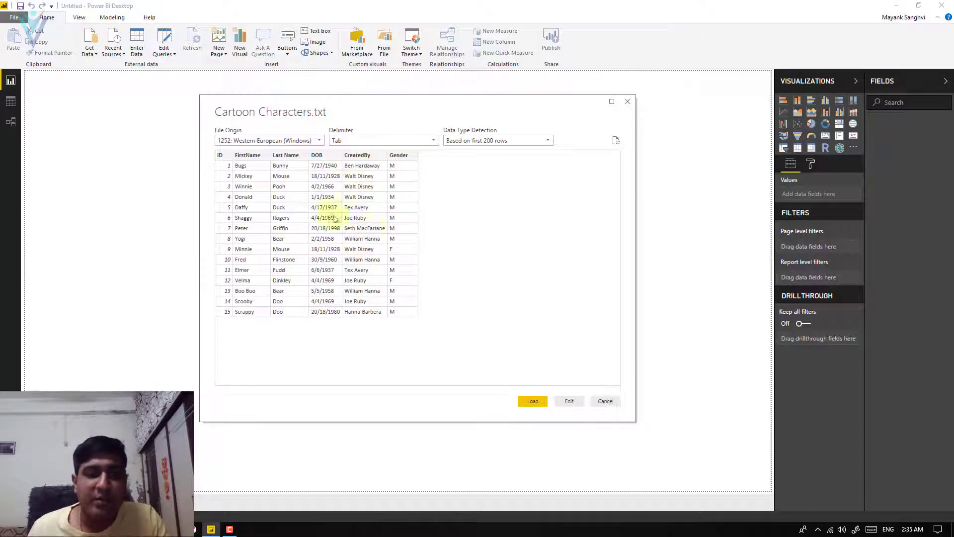
Review the available delimiter options for the Cartoon Characters.txt import without changing the selection
click(382, 139)
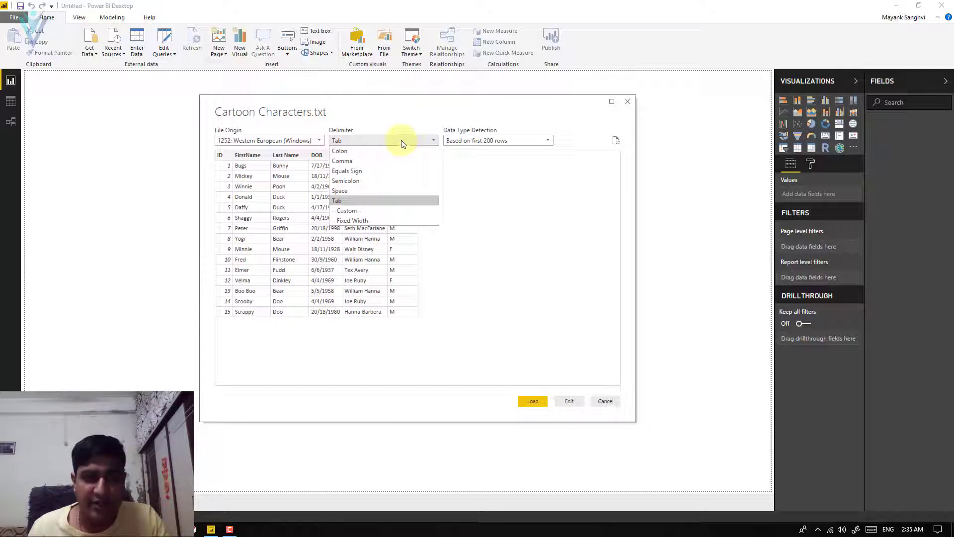
click(402, 142)
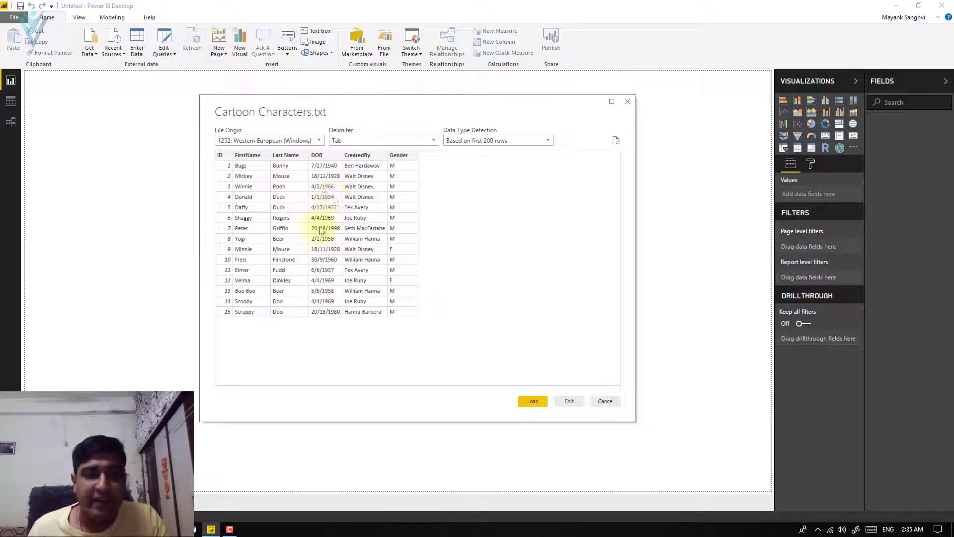
click(365, 141)
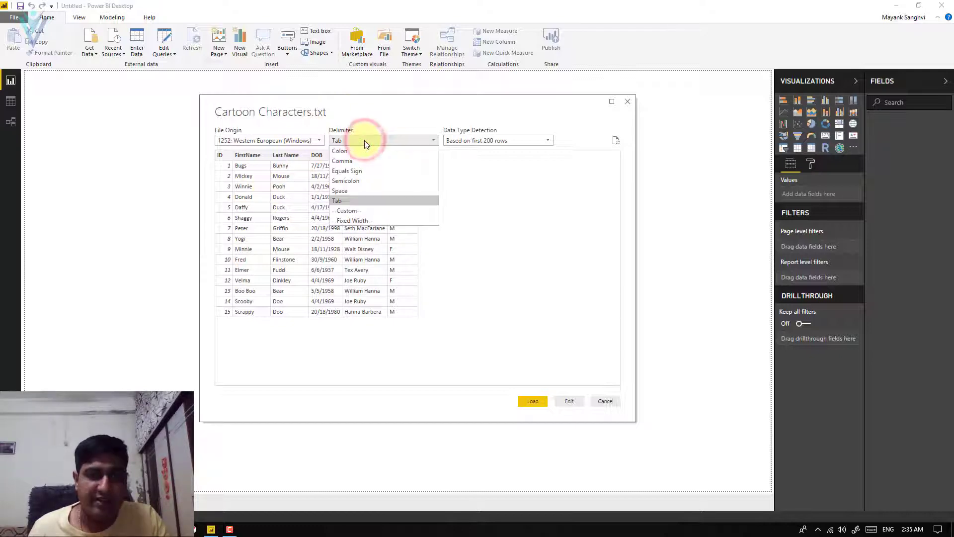
click(364, 140)
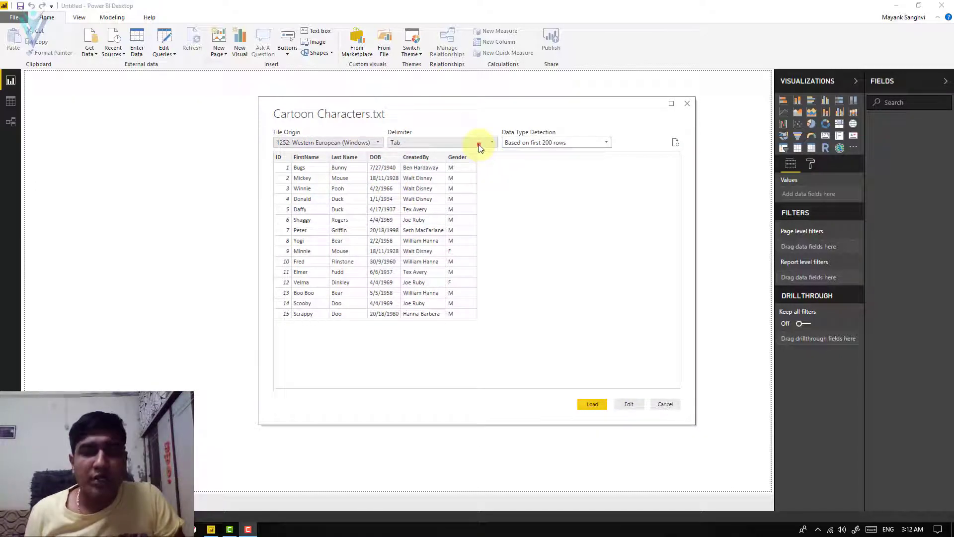
Try a custom delimiter with a comma as the character and refresh the file preview
click(479, 144)
click(431, 213)
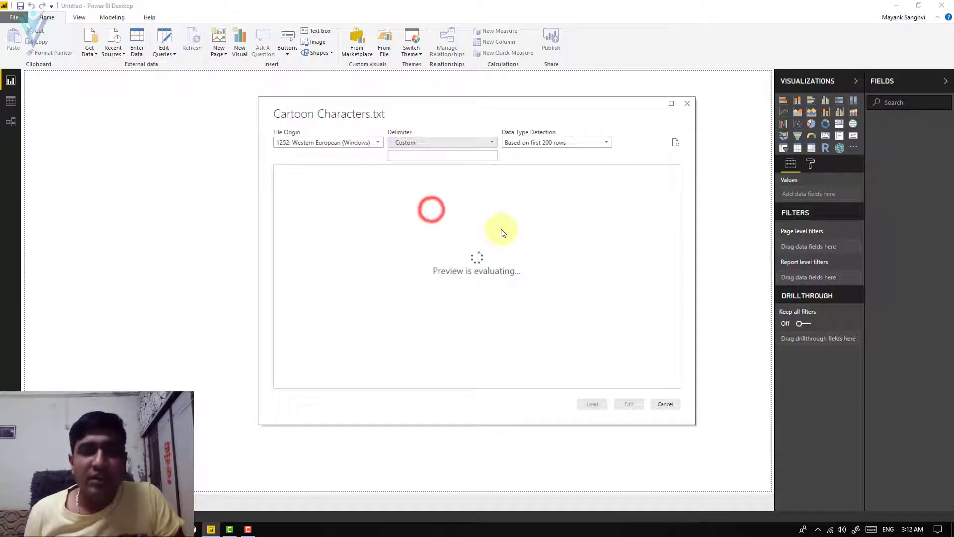
click(418, 156)
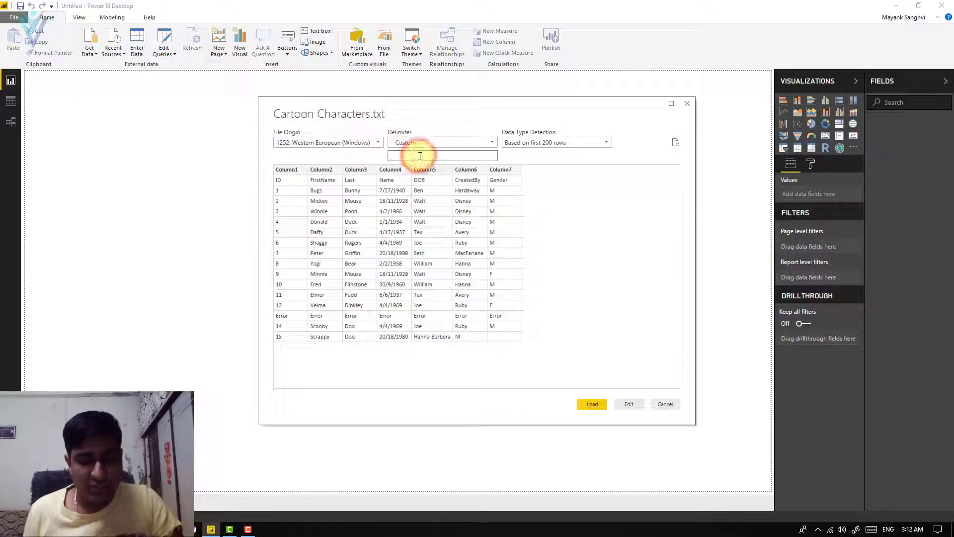
text(,)
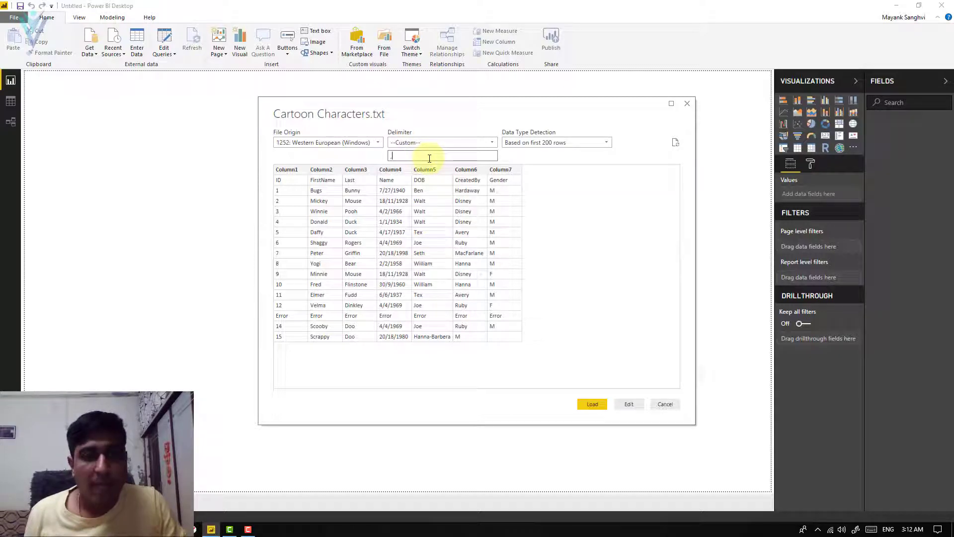
click(546, 201)
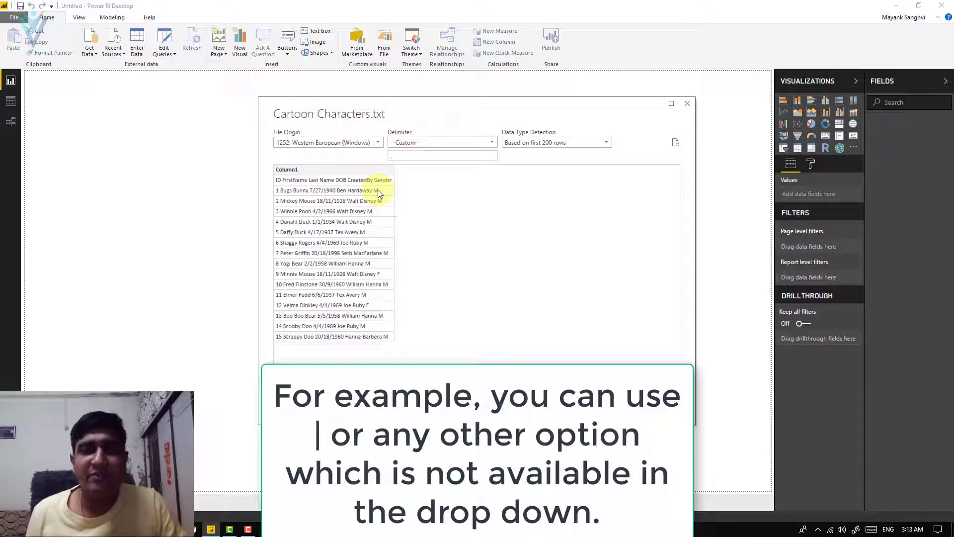
Try the Fixed Width delimiter option without entering widths and set the delimiter back to Tab
click(441, 143)
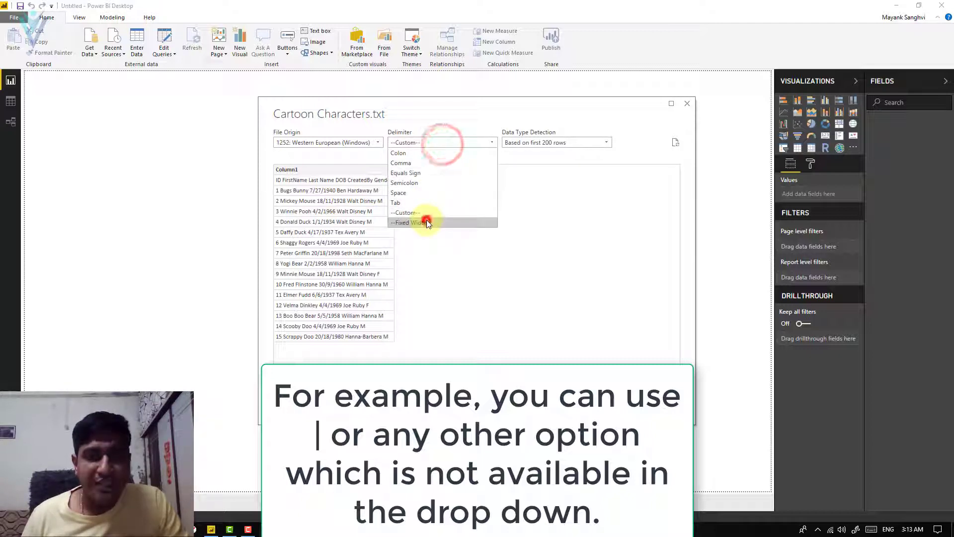
click(426, 220)
click(417, 156)
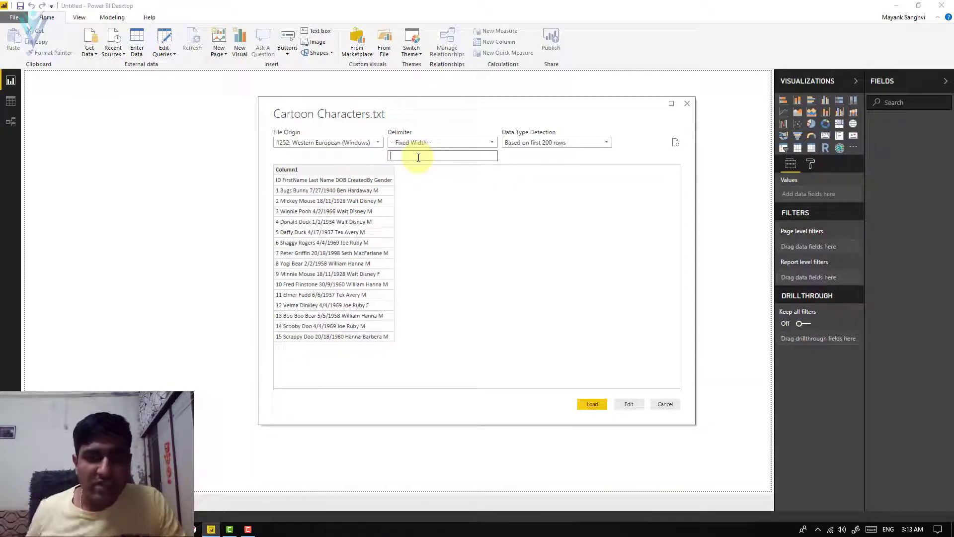
click(436, 142)
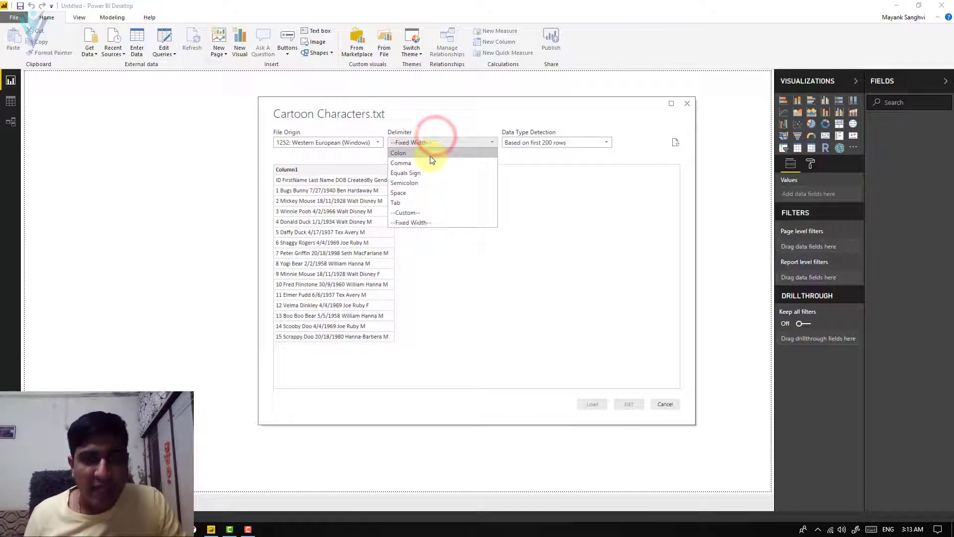
click(425, 201)
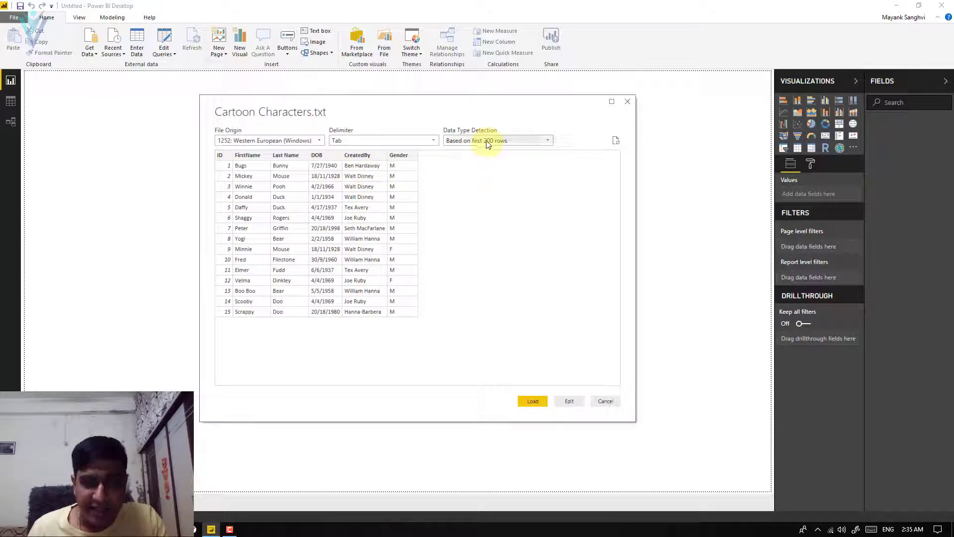
Review the data type detection options and select Based on first 200 rows
click(486, 140)
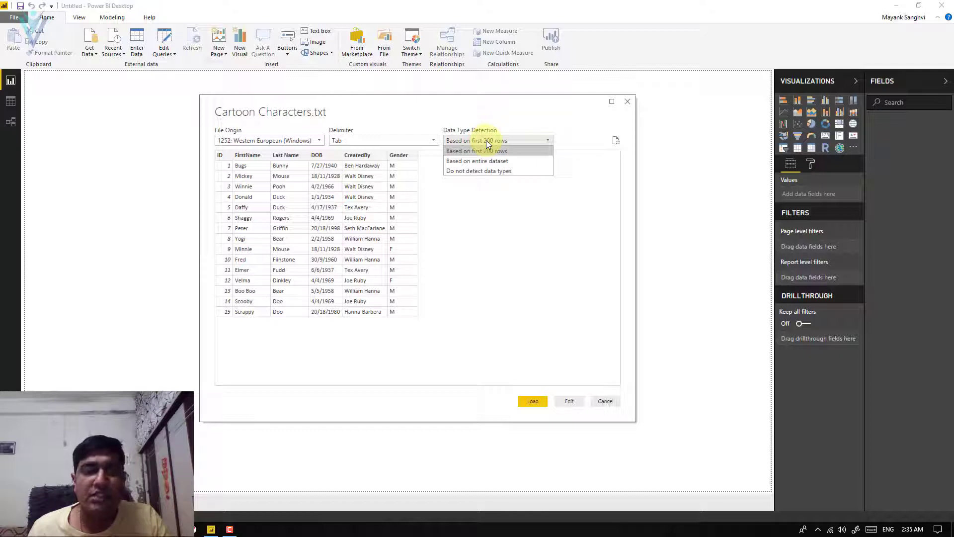
click(487, 141)
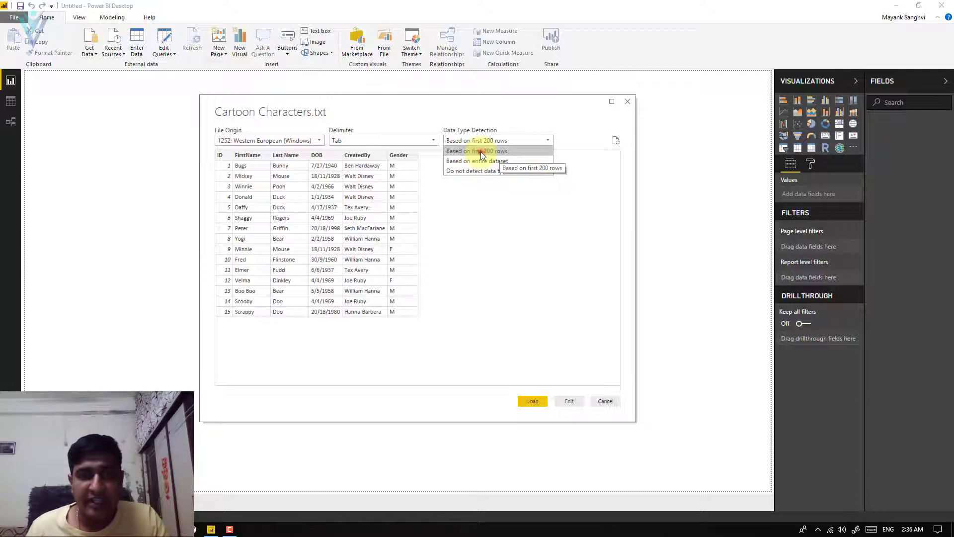
click(480, 152)
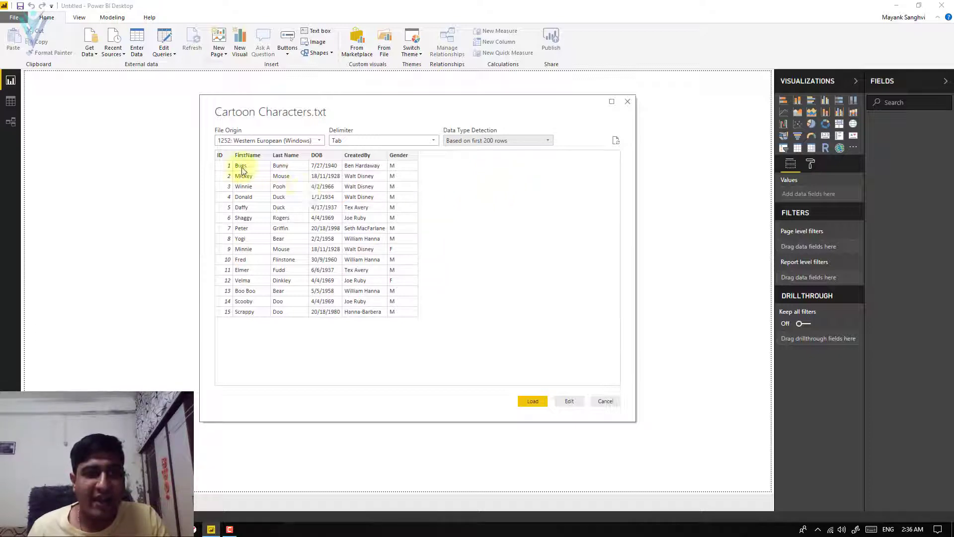
Check the ID, FirstName, Last Name and DOB columns in the preview and set data type detection to Based on entire dataset
click(220, 156)
click(249, 156)
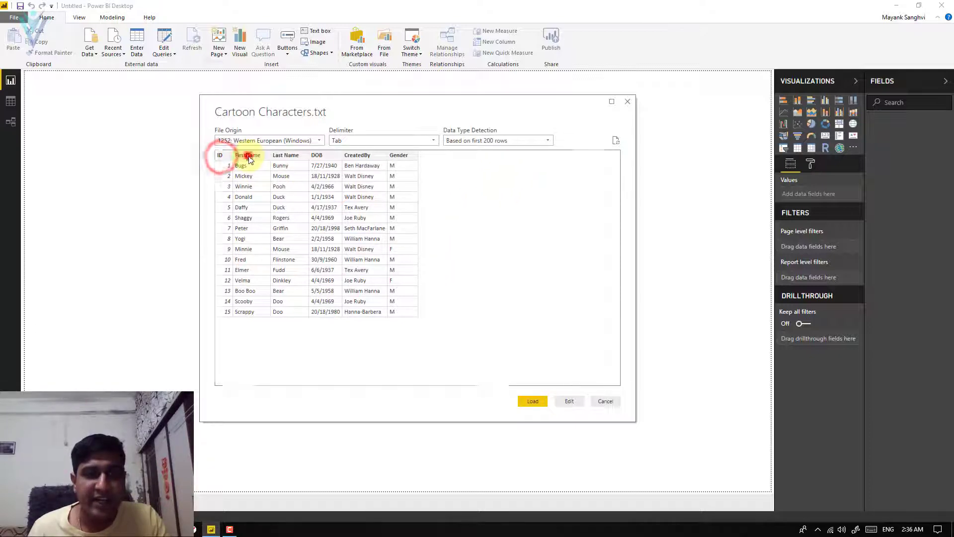
click(286, 155)
click(318, 155)
click(467, 140)
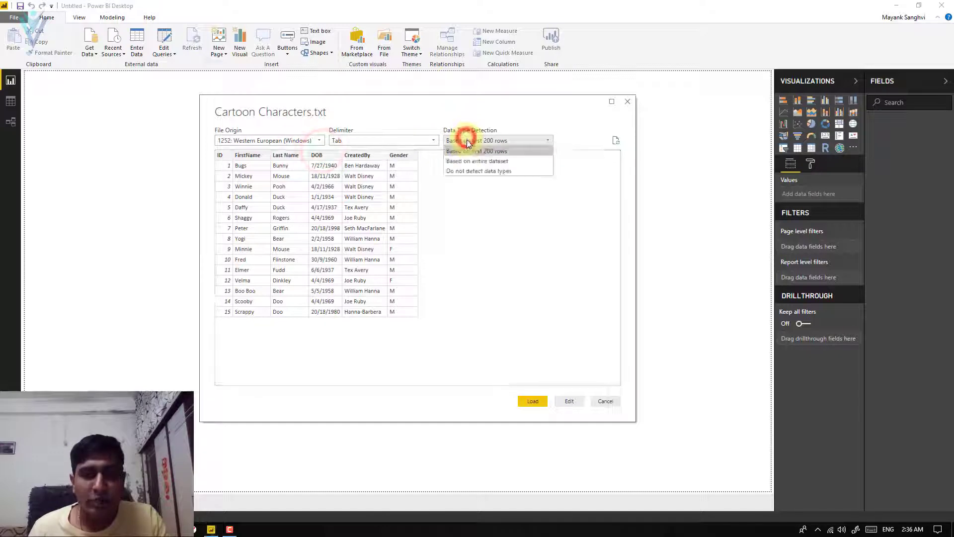
click(470, 158)
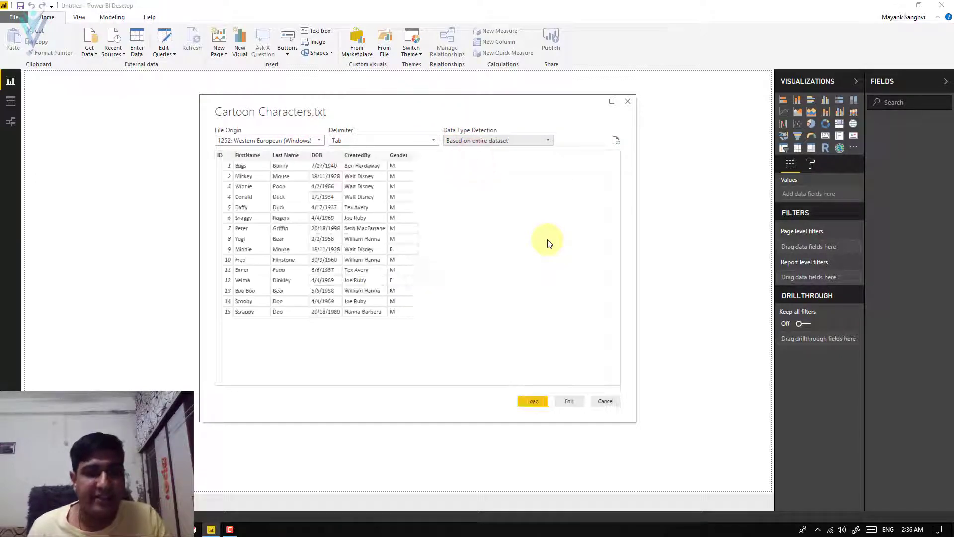
Compare the file preview with data type detection Based on first 200 rows and Based on entire dataset, finishing on the entire dataset
click(494, 143)
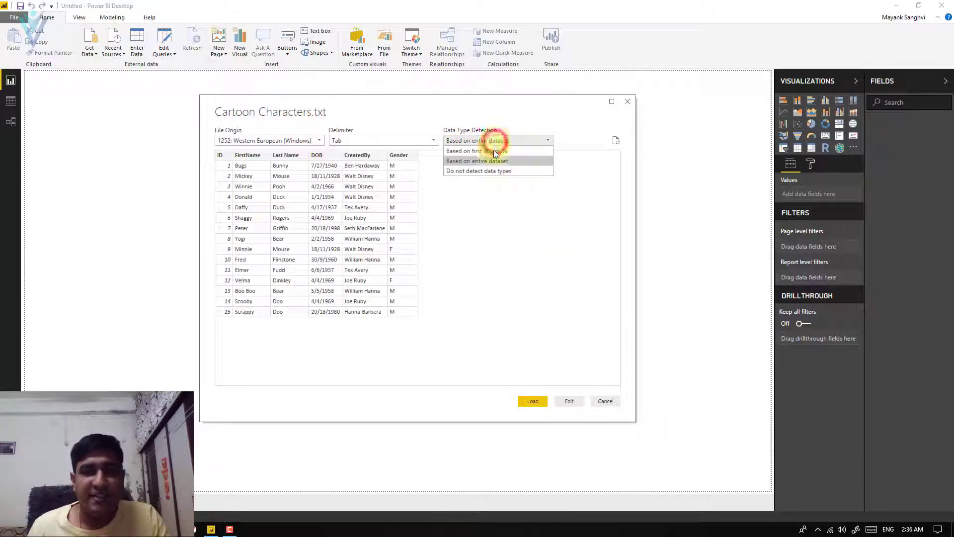
click(493, 150)
click(499, 142)
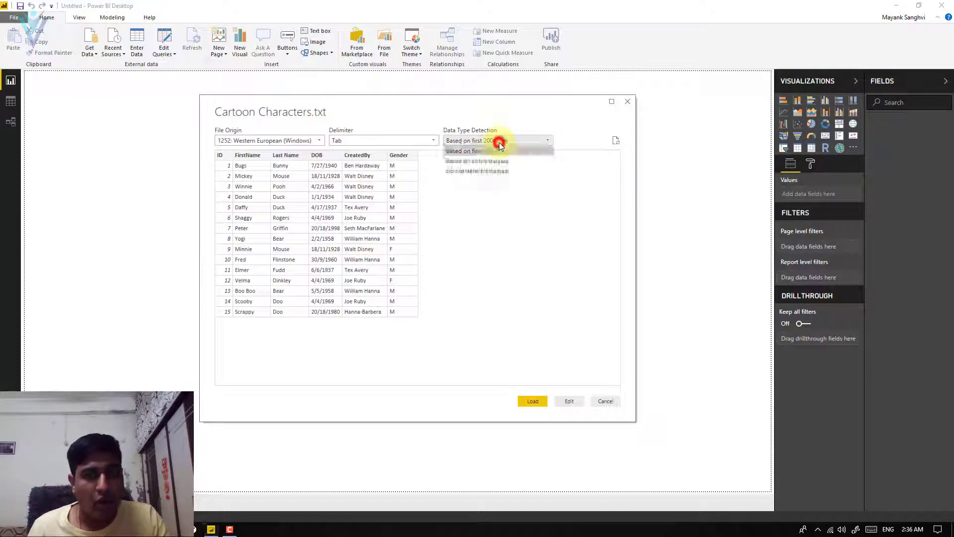
click(495, 162)
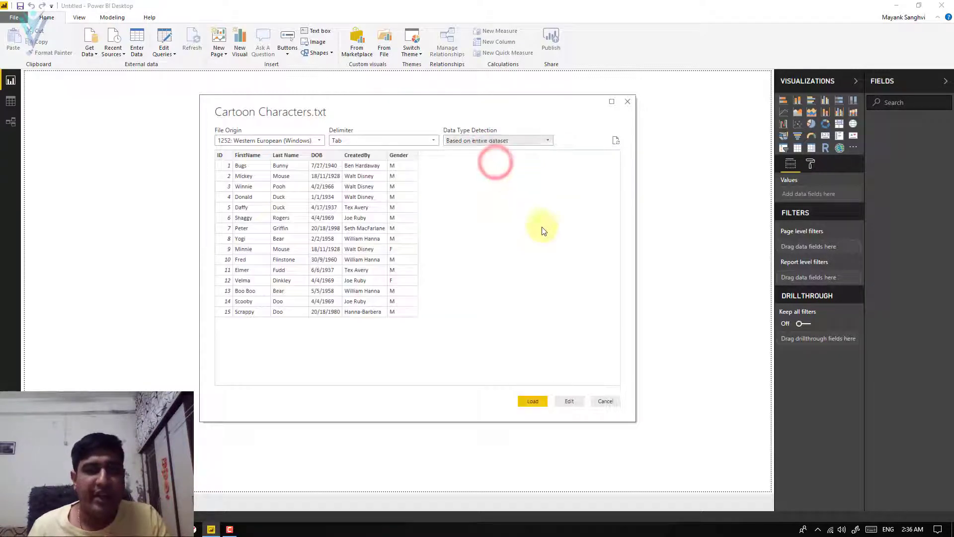
click(505, 143)
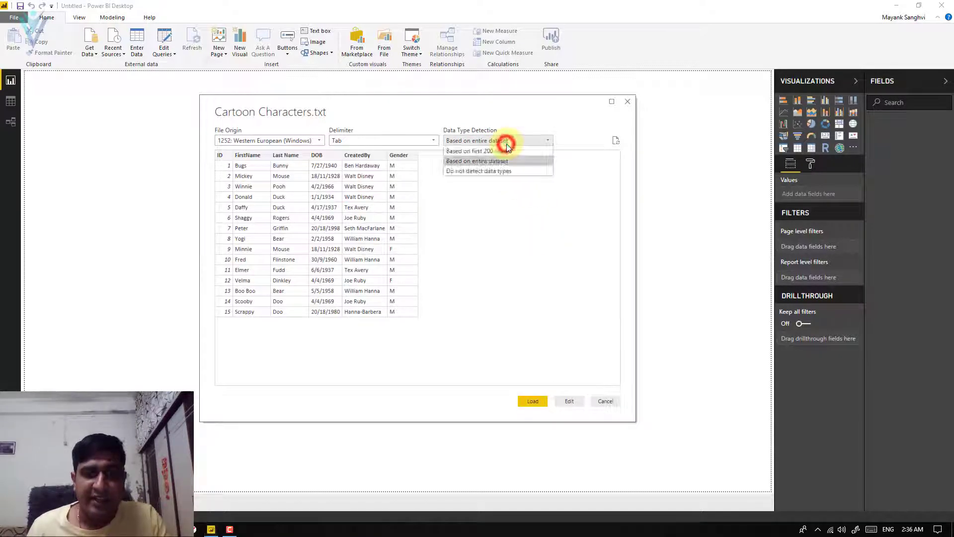
click(506, 151)
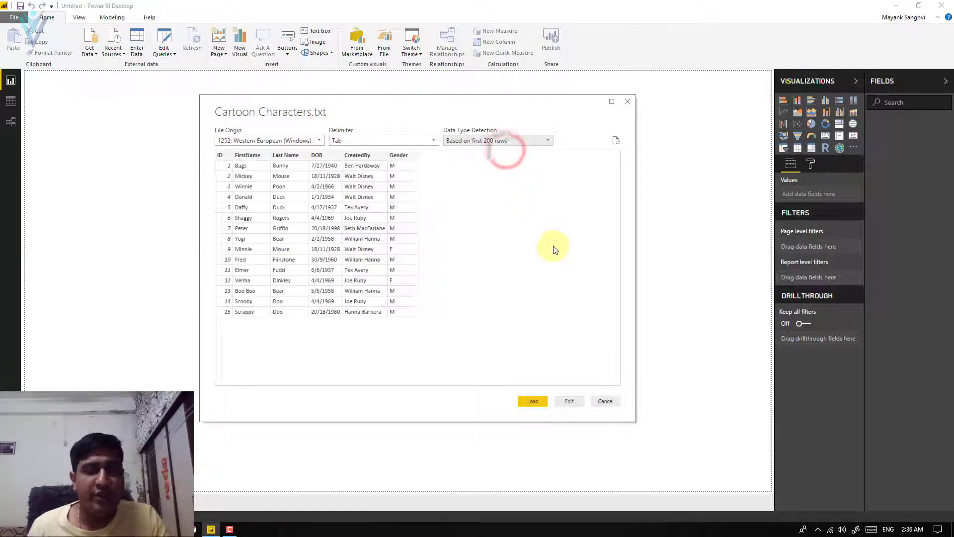
click(511, 143)
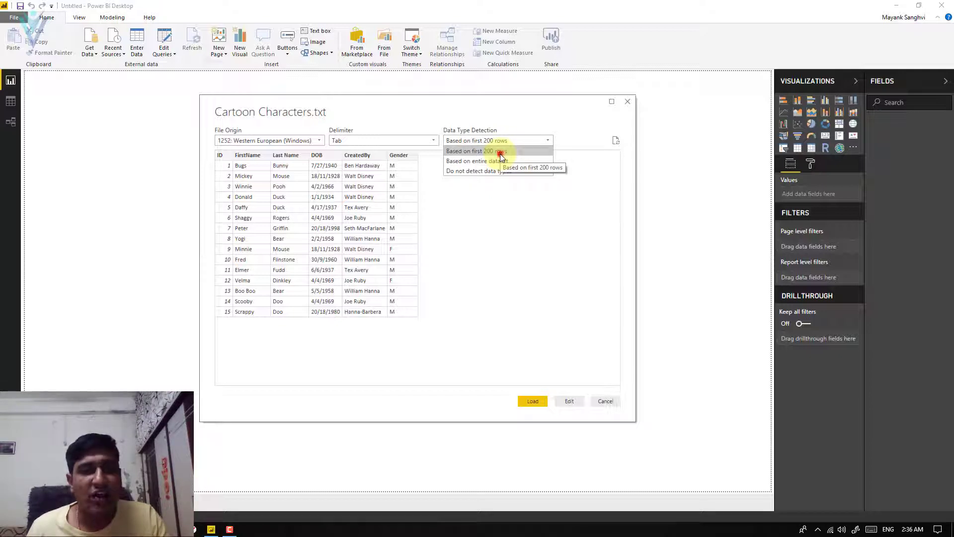
click(500, 153)
click(497, 141)
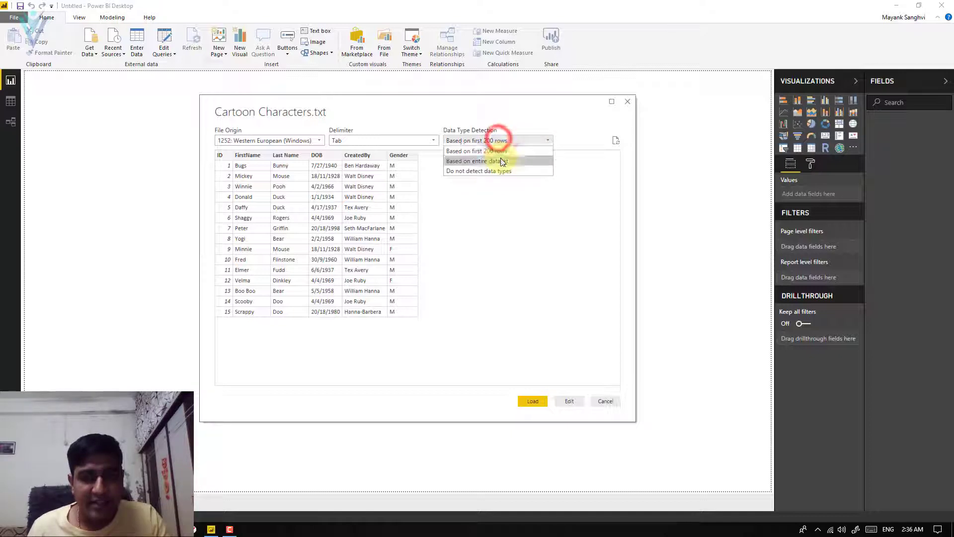
click(502, 158)
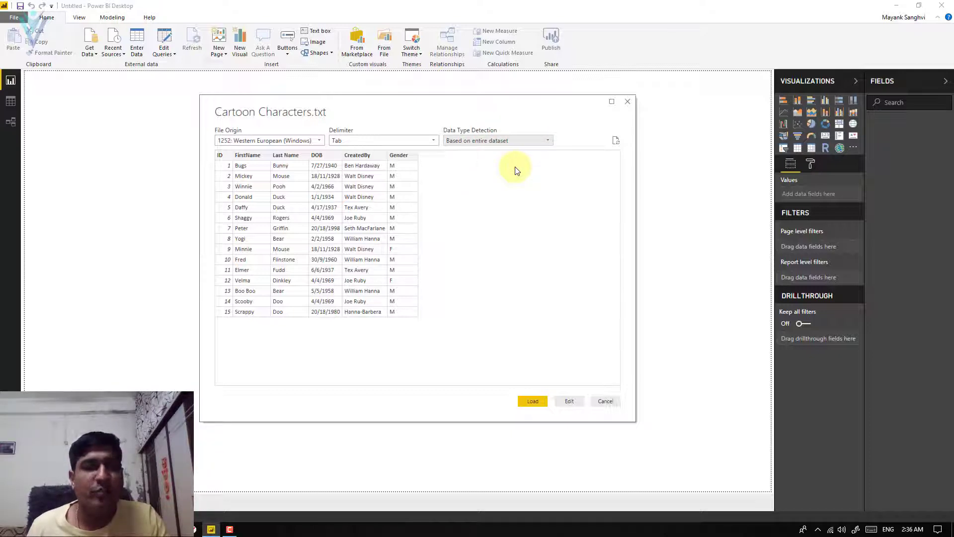
Try the Do not detect data types option on the file preview and return detection to Based on first 200 rows
click(496, 141)
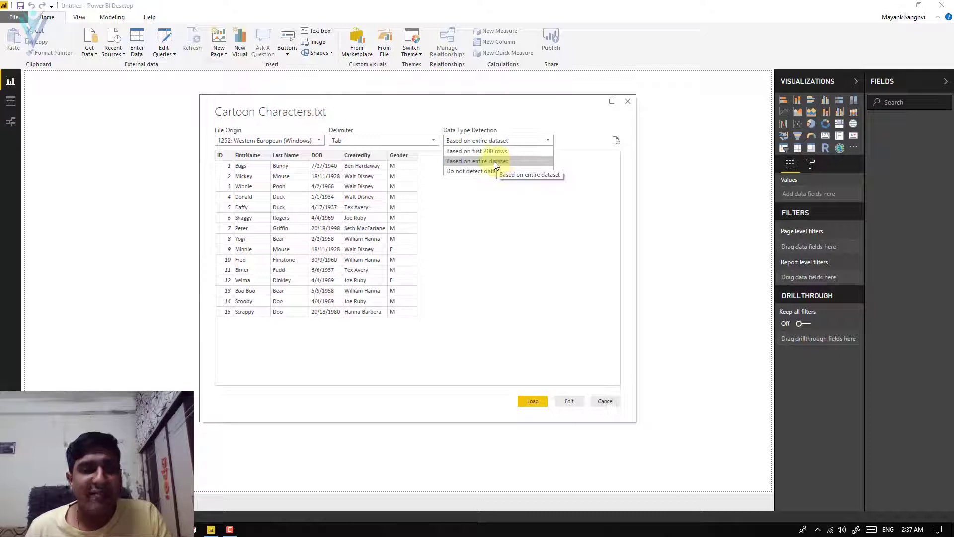
click(412, 118)
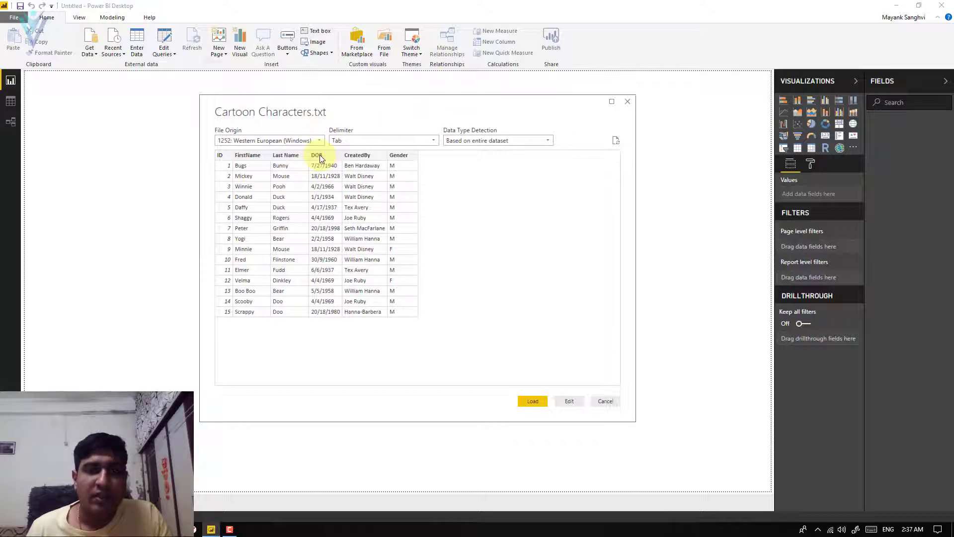
click(454, 140)
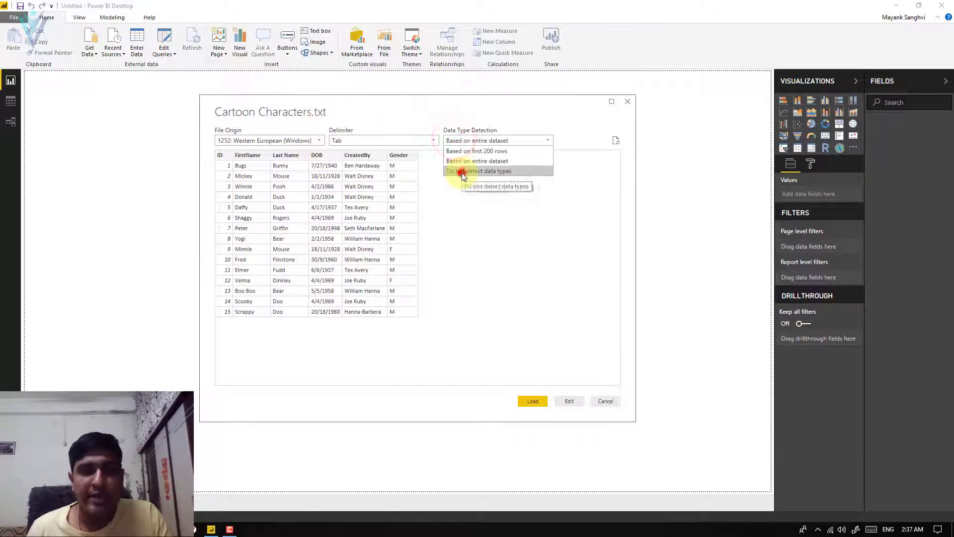
click(461, 172)
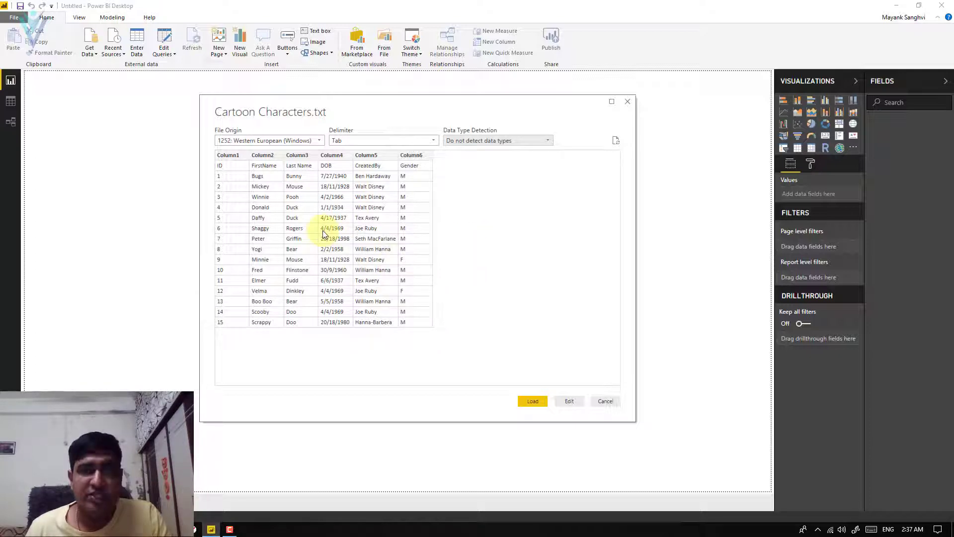
scroll(508, 144, up, 2)
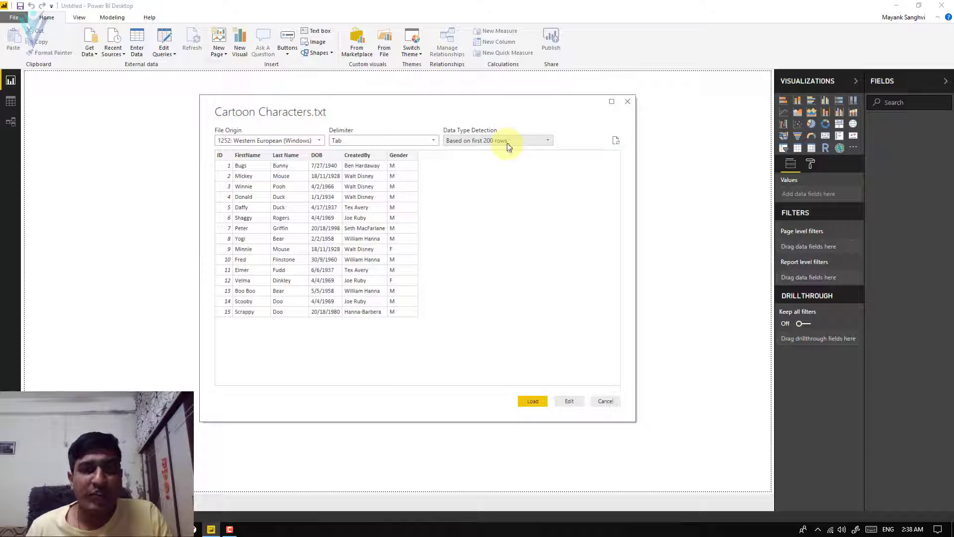
Switch data type detection to Based on entire dataset and from there to Do not detect data types
click(507, 144)
click(496, 160)
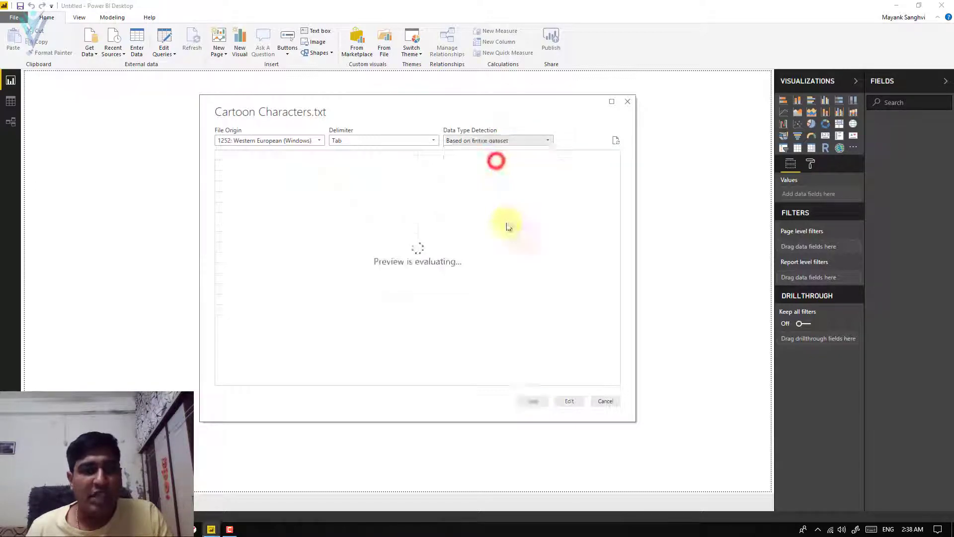
click(497, 143)
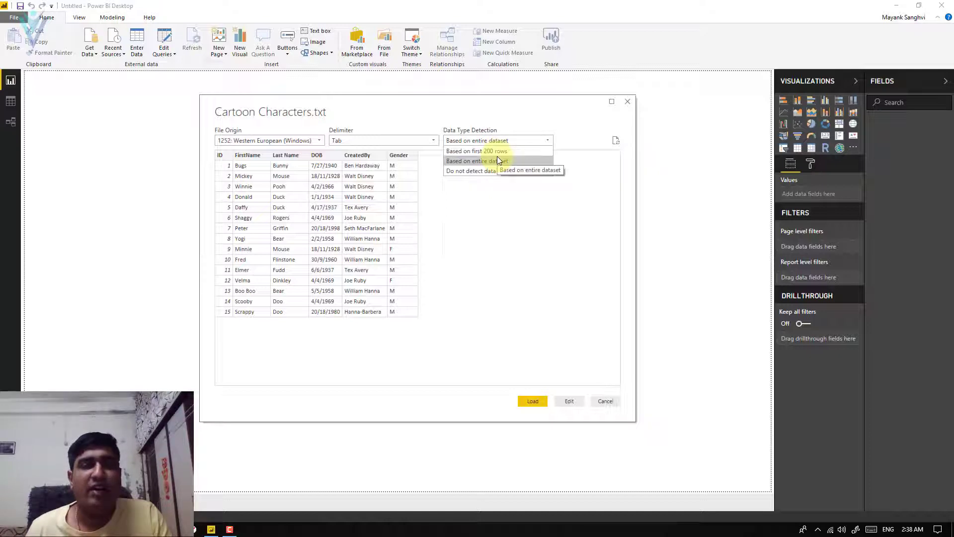
click(497, 171)
Set data type detection to Based on first 200 rows and load the Cartoon Characters data into the report
click(519, 144)
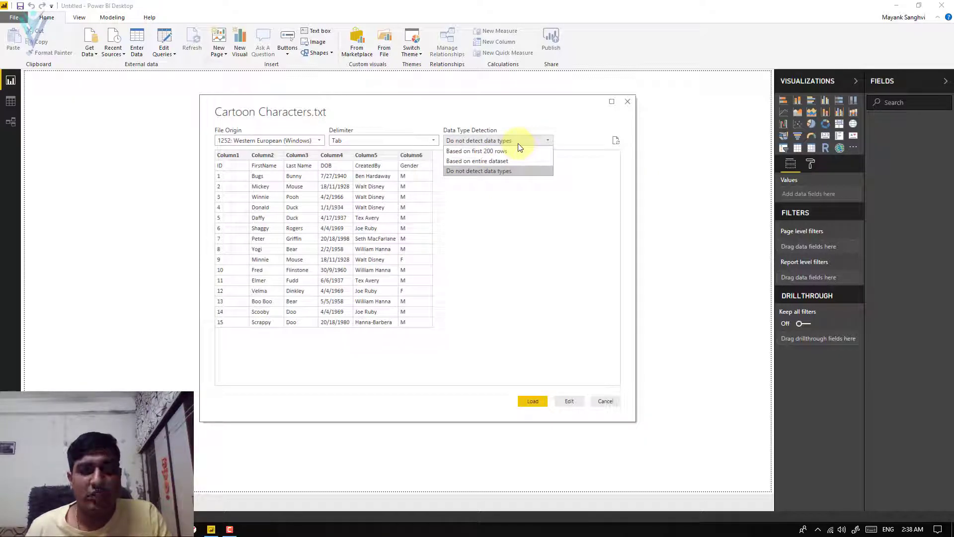
click(518, 144)
click(518, 143)
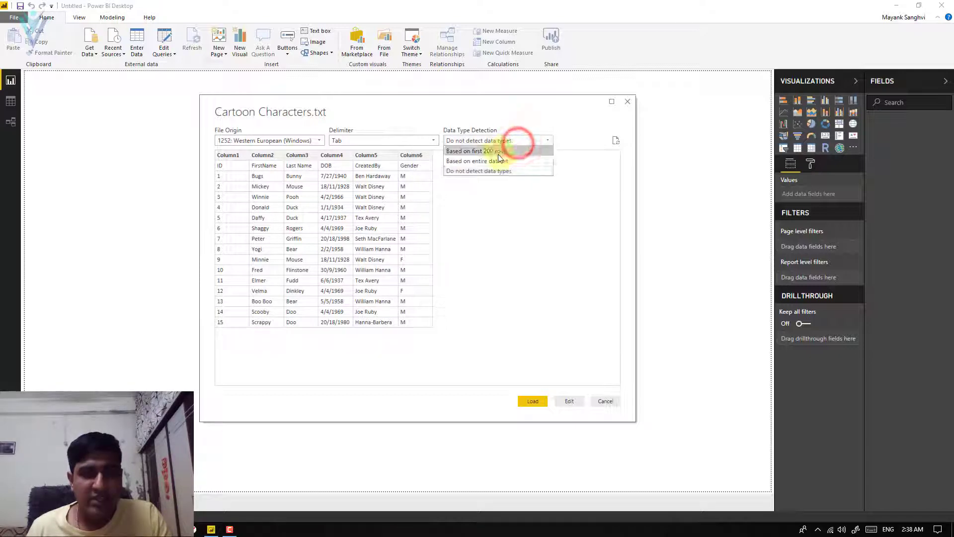
click(498, 153)
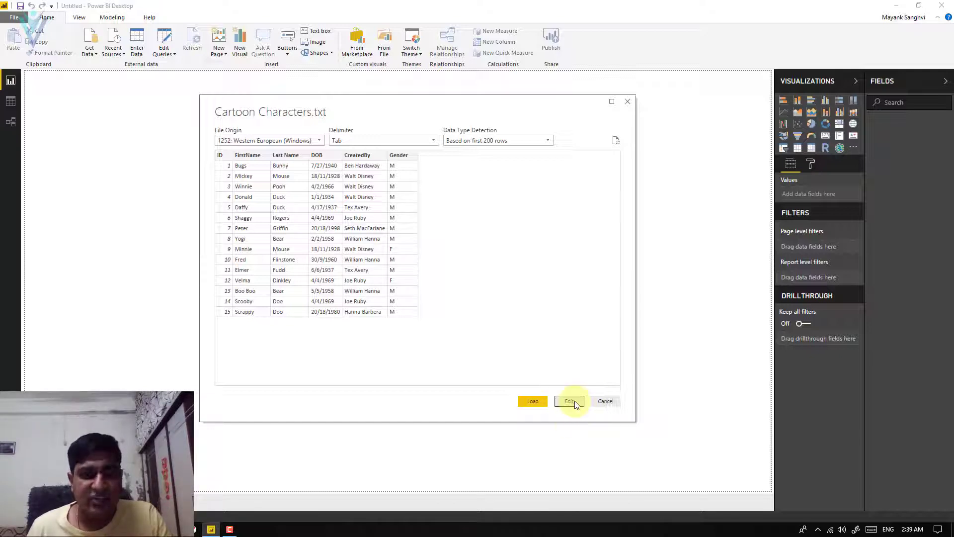
click(532, 402)
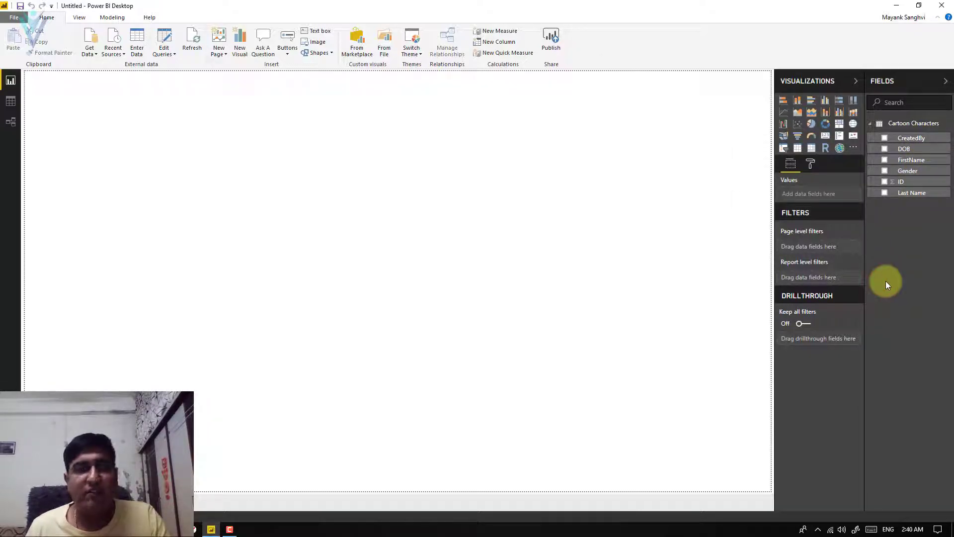
Create a table visual with FirstName and Last Name and place it in the upper-right corner of the report canvas
click(884, 160)
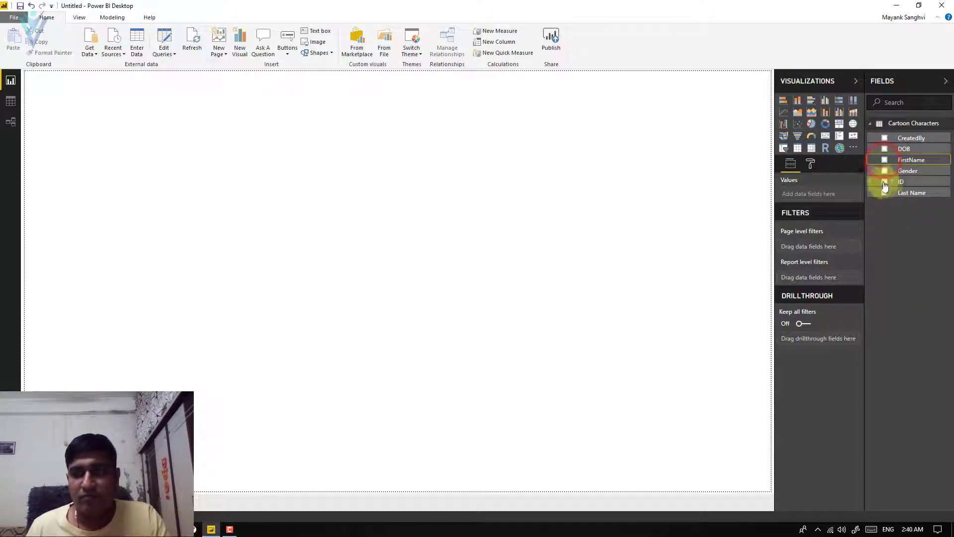
click(884, 192)
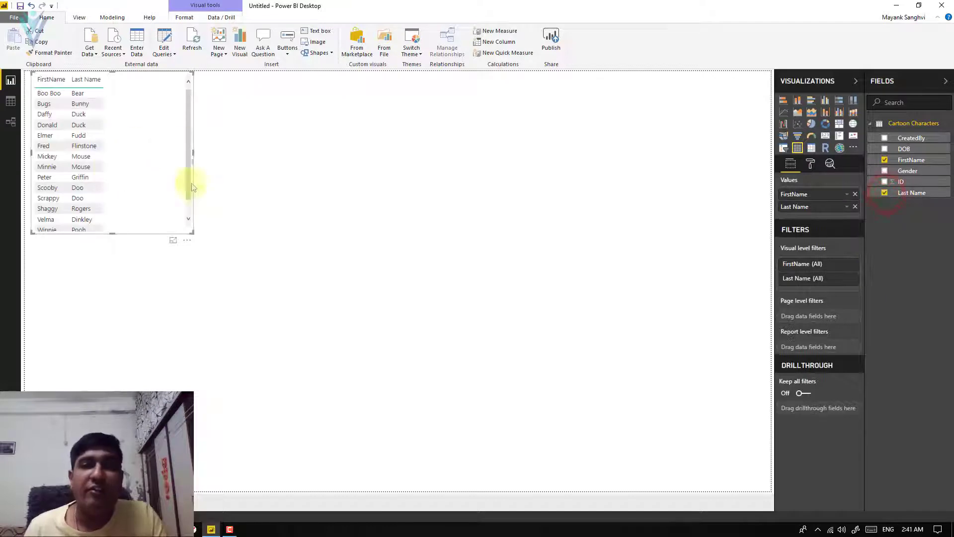
drag(145, 133, 720, 127)
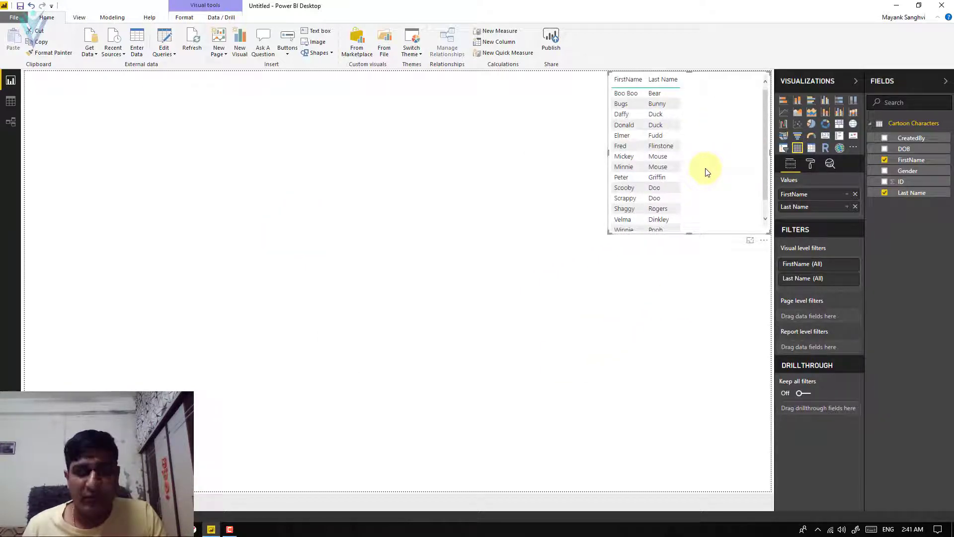
mouse_move(713, 153)
mouse_down()
mouse_move(572, 298)
mouse_move(664, 185)
mouse_move(714, 166)
mouse_move(722, 149)
mouse_up()
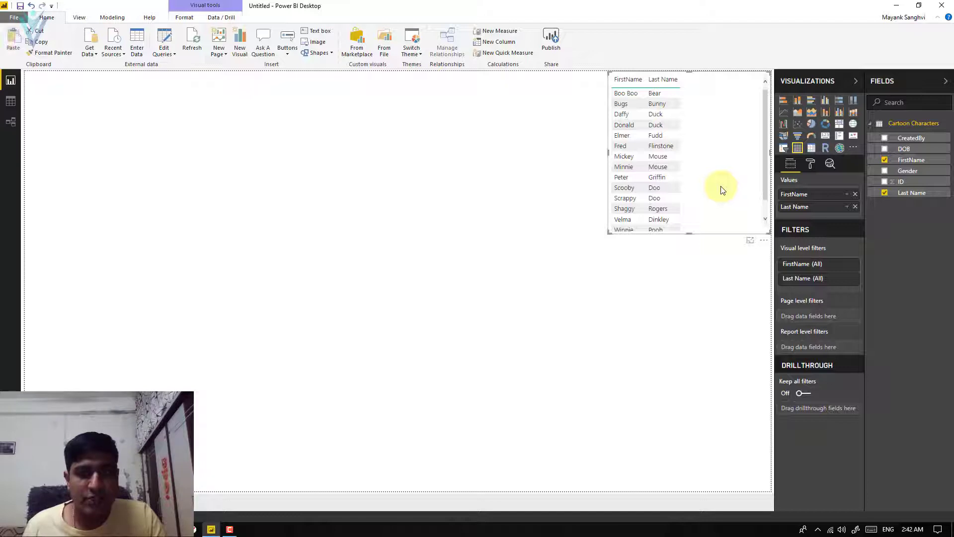
Duplicate the FirstName and Last Name table and place the copy directly left of the original
drag(707, 215, 541, 139)
click(696, 156)
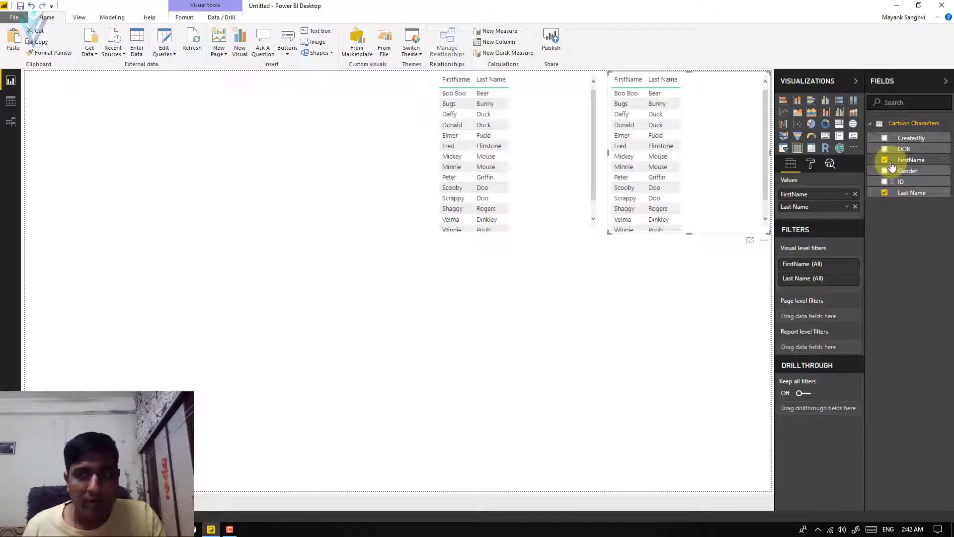
click(667, 296)
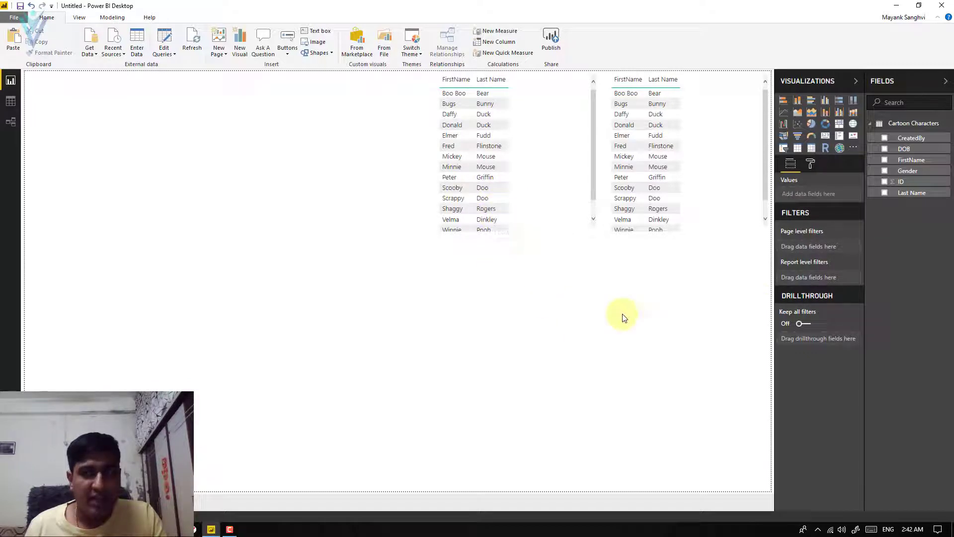
Try adding the Gender field with no visual selected and undo the separate Gender table
click(883, 172)
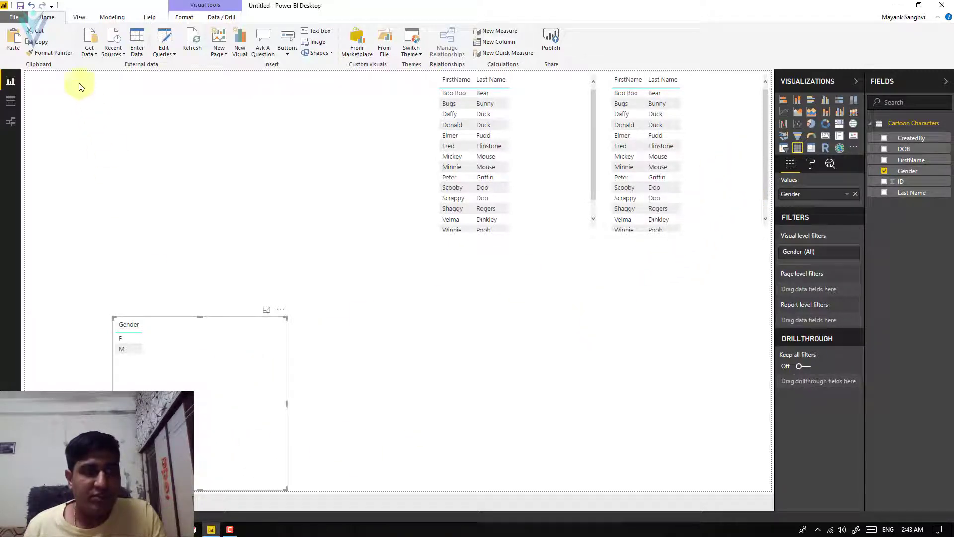
click(31, 5)
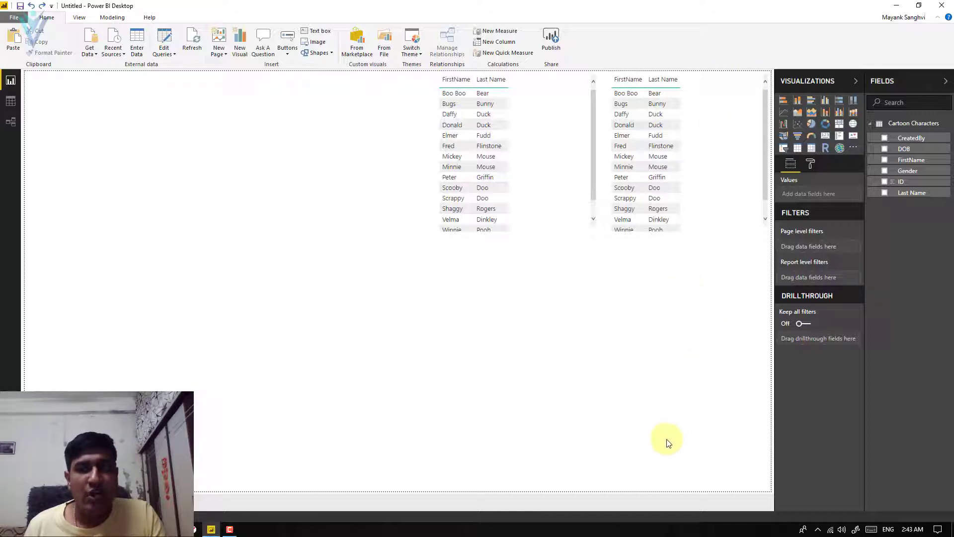
Add Gender to the original name table in the canvas's upper-right corner and insert DOB between Last Name and Gender
click(724, 172)
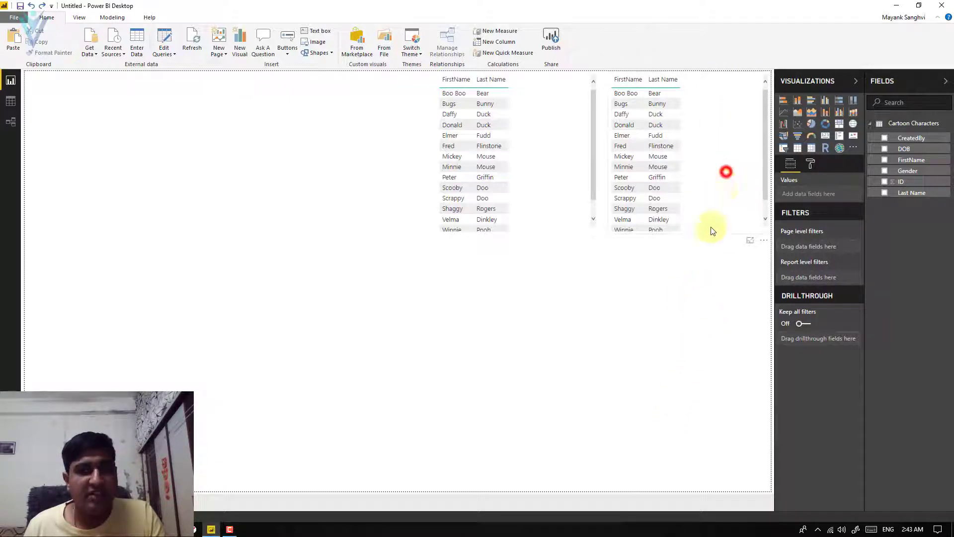
click(885, 171)
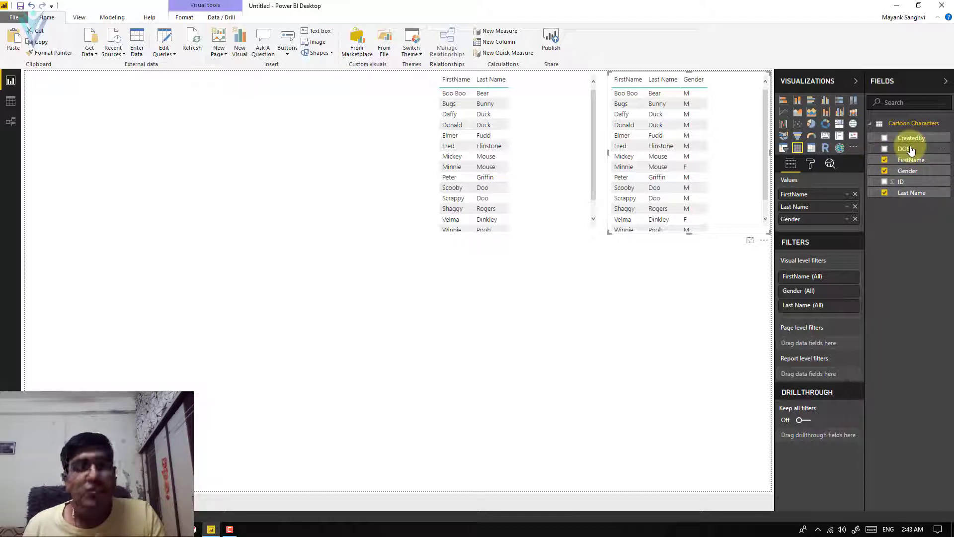
click(884, 148)
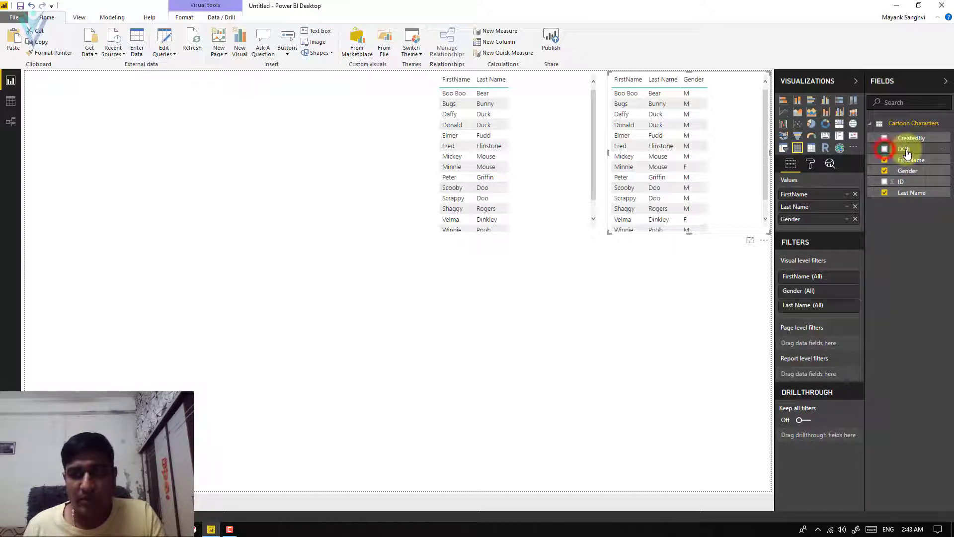
drag(922, 152, 832, 212)
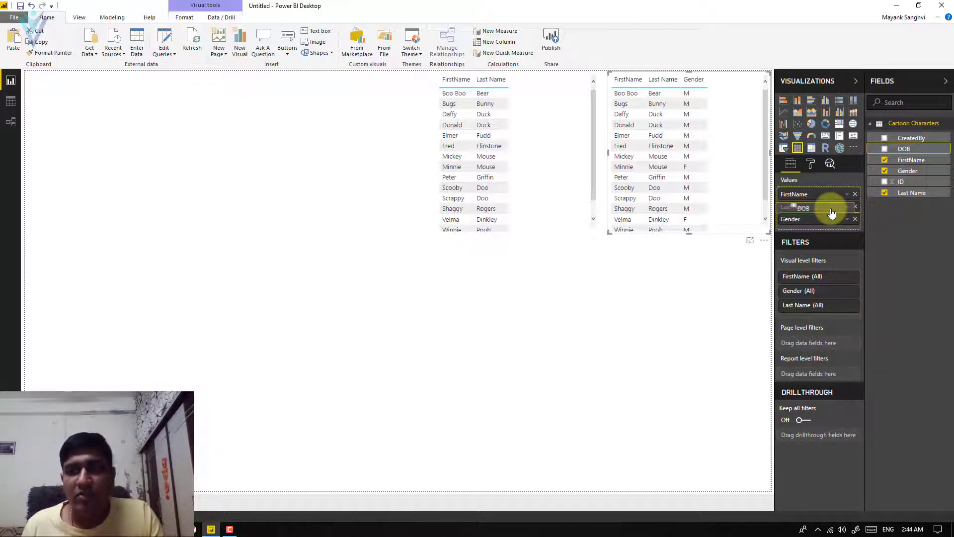
mouse_move(831, 213)
mouse_down()
mouse_move(823, 219)
mouse_move(831, 214)
mouse_up()
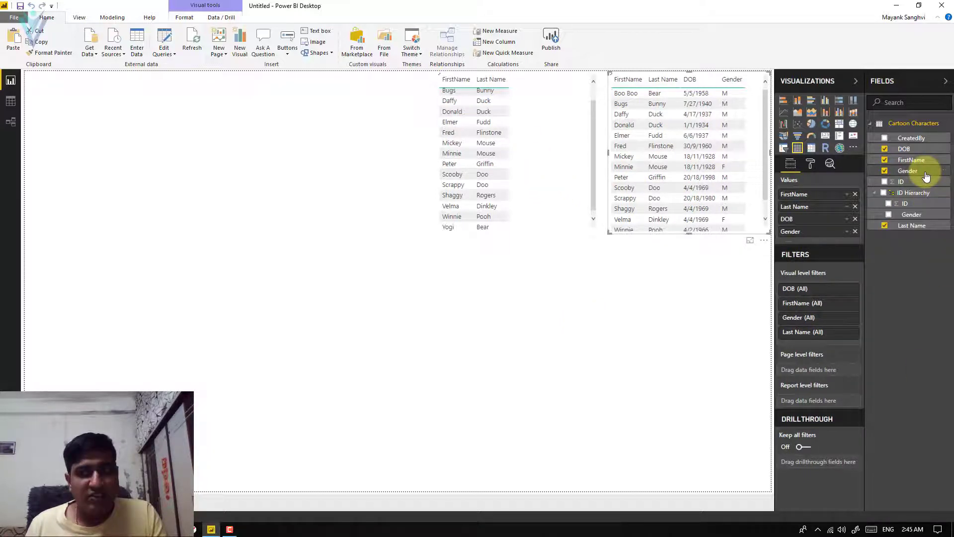
Add the Gender field to the copied name table and sort that table by Gender in ascending order
drag(926, 176, 534, 124)
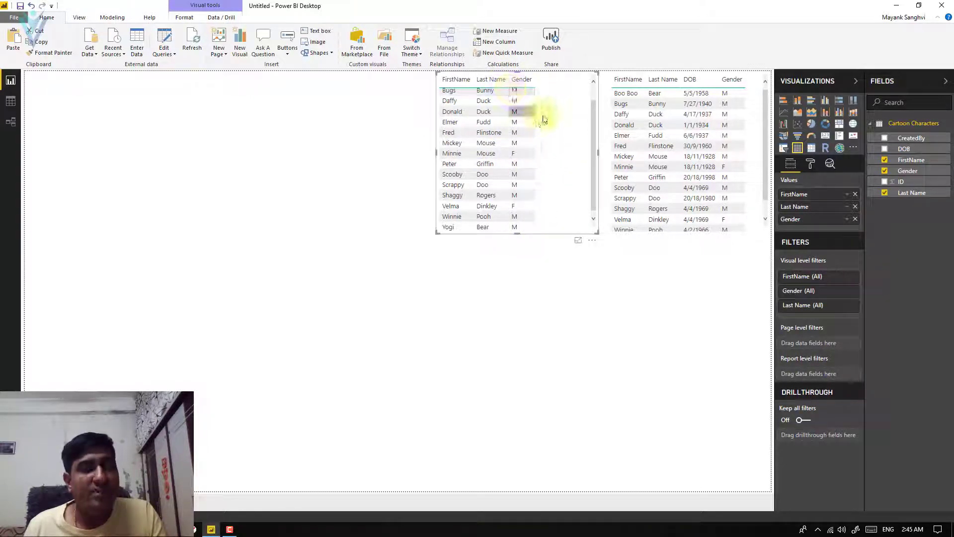
click(521, 78)
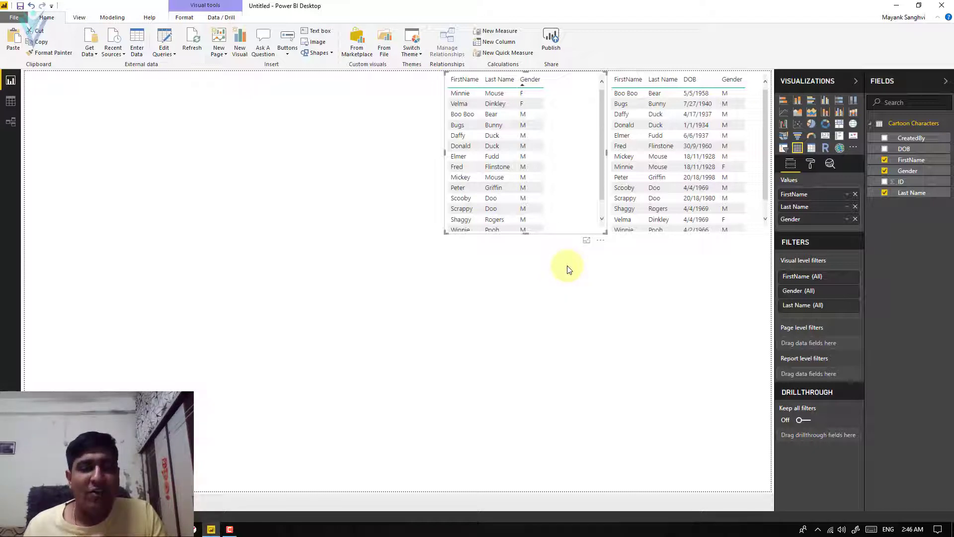
Close the untitled report without saving its changes
click(14, 17)
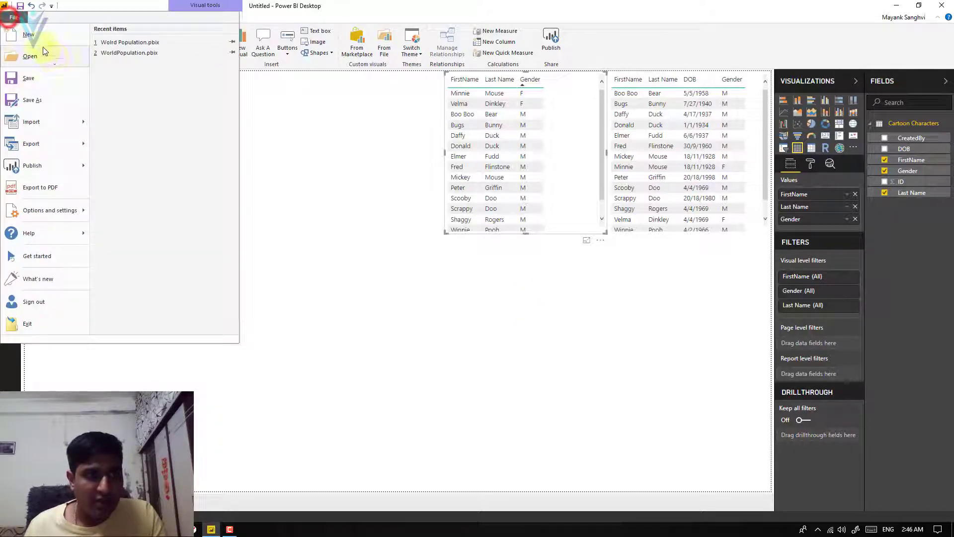
key(Escape)
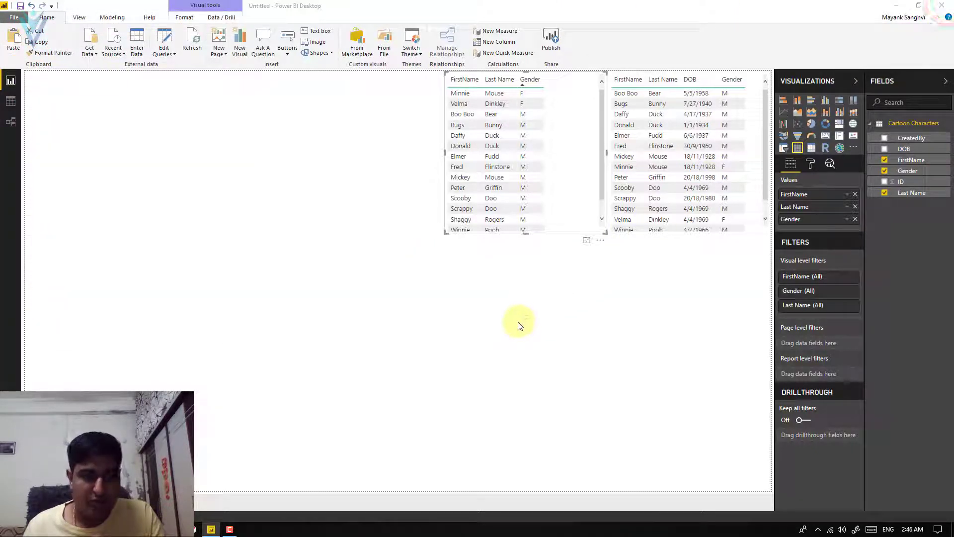
key(alt+F4)
click(519, 281)
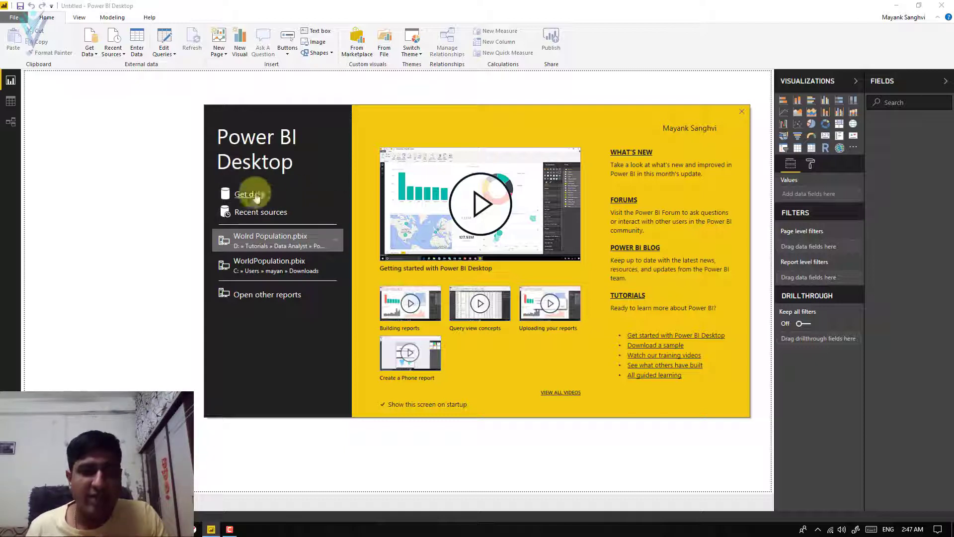
Connect to Cartoon Characters.txt from the recent sources and open its data for editing in Power Query Editor
click(258, 214)
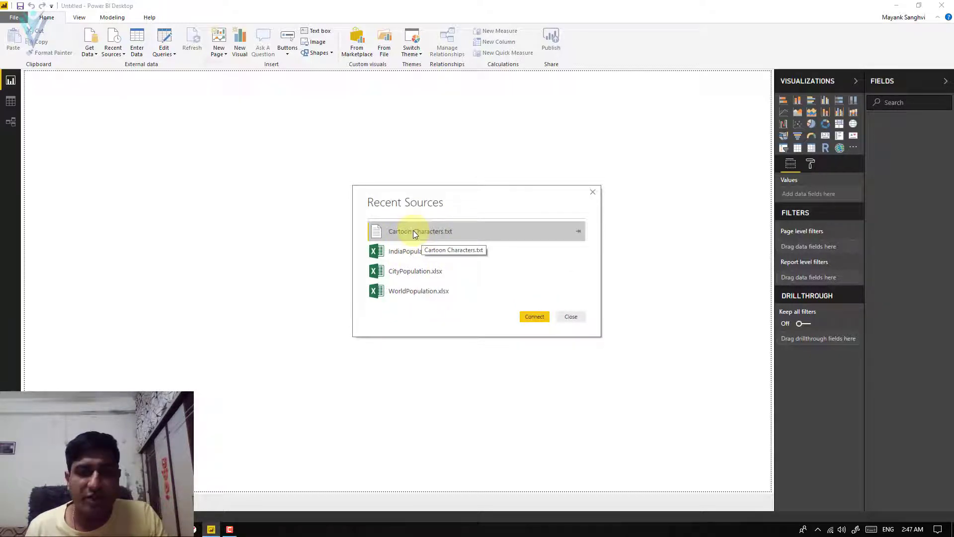
click(578, 233)
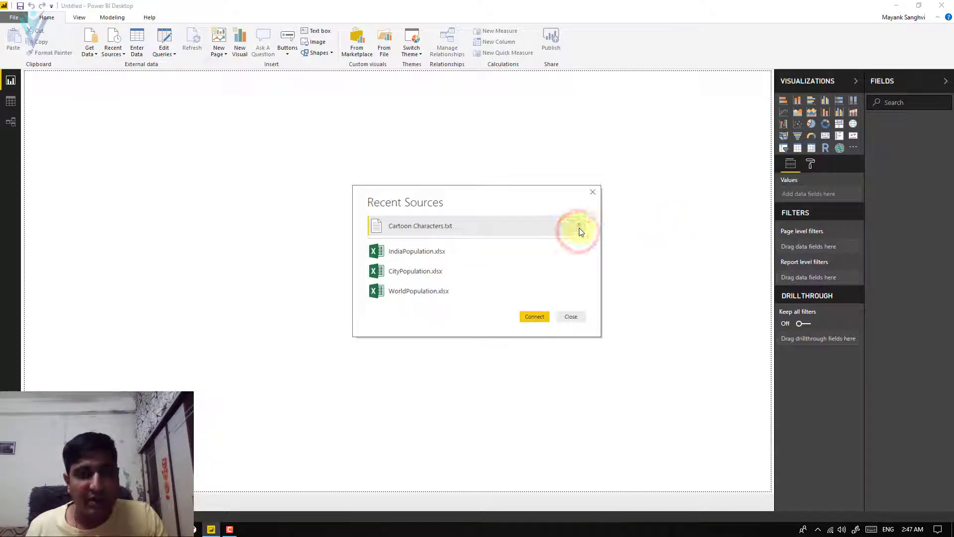
click(428, 233)
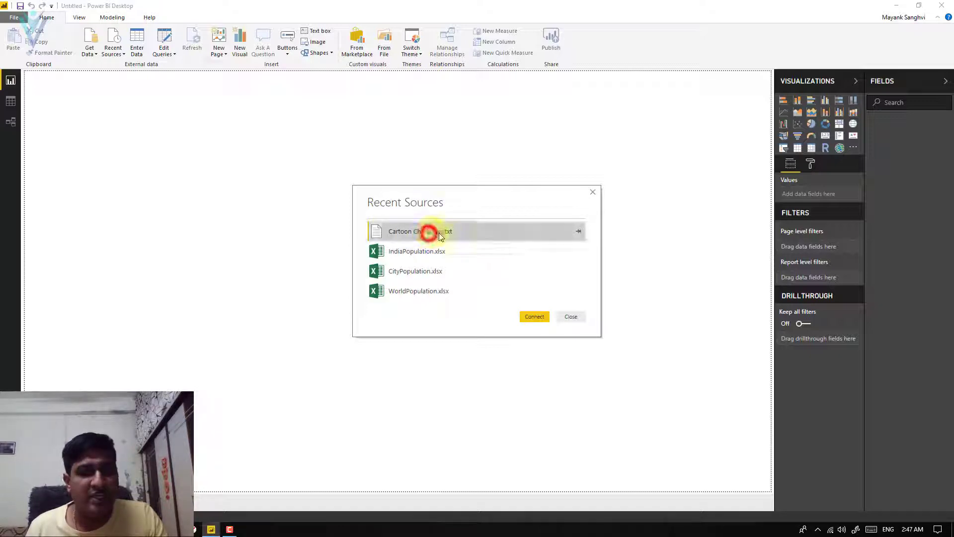
click(530, 319)
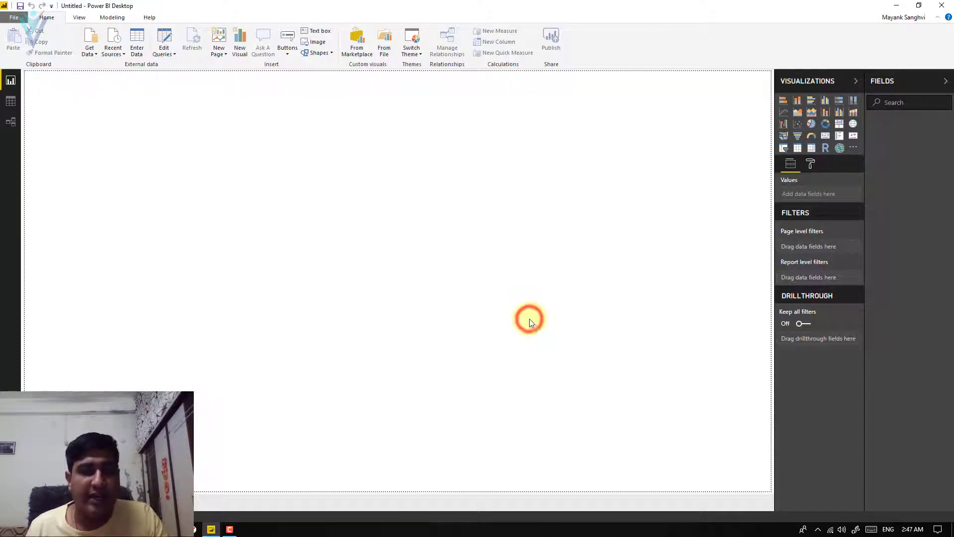
drag(513, 109, 469, 103)
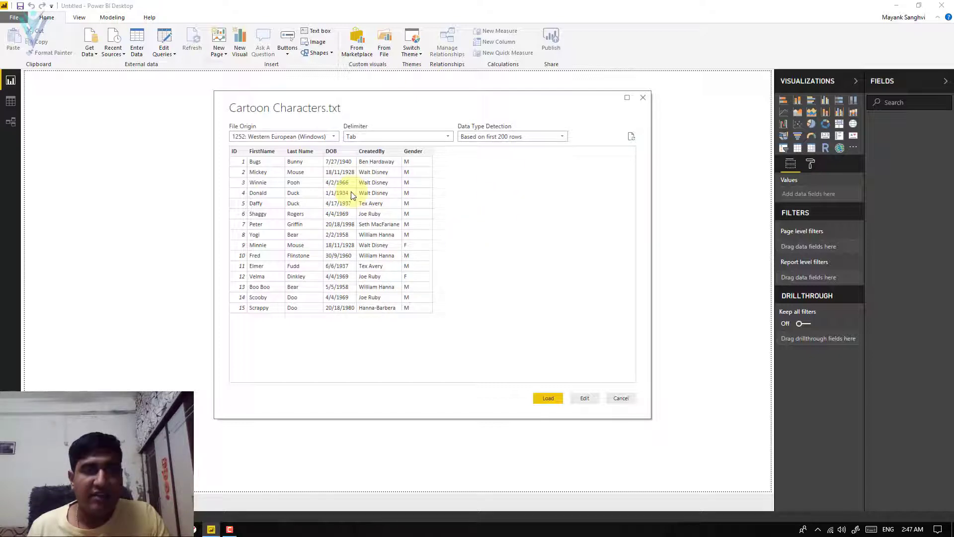
click(580, 398)
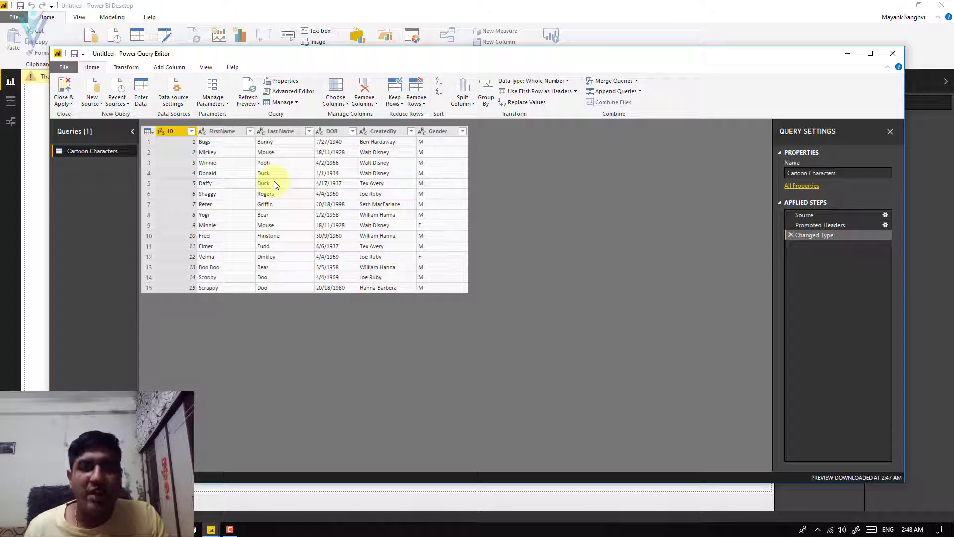
Start a custom column in the Cartoon Characters query, name it Full Name and begin its formula with "Text."
click(169, 68)
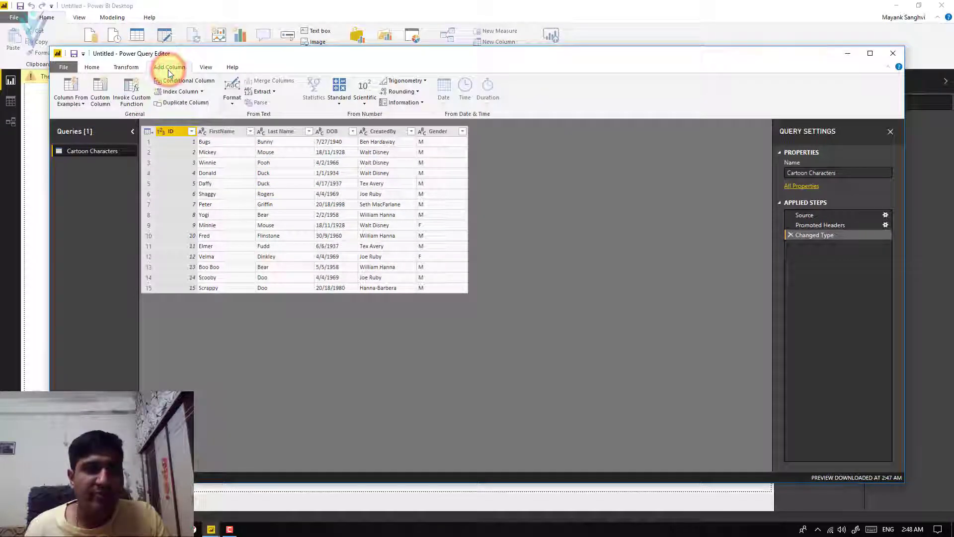
click(100, 96)
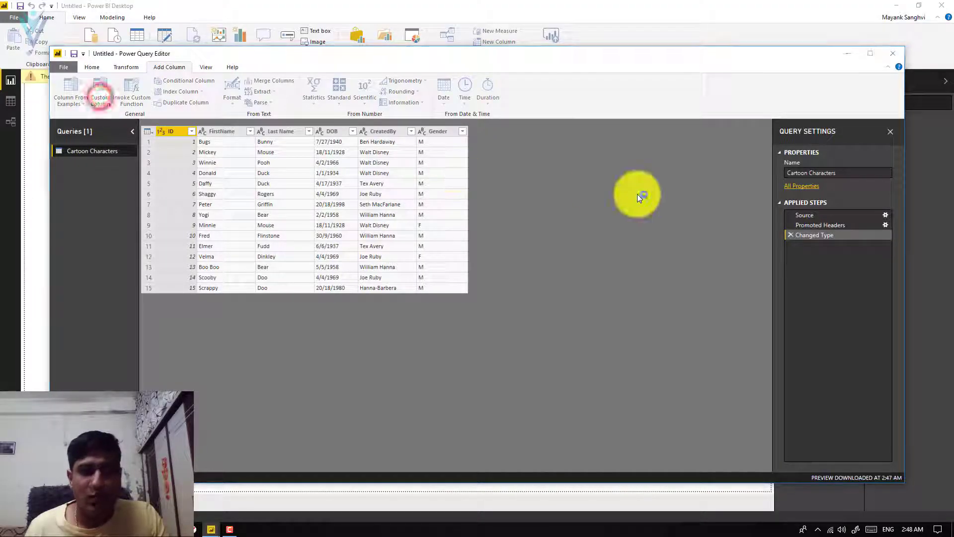
click(466, 174)
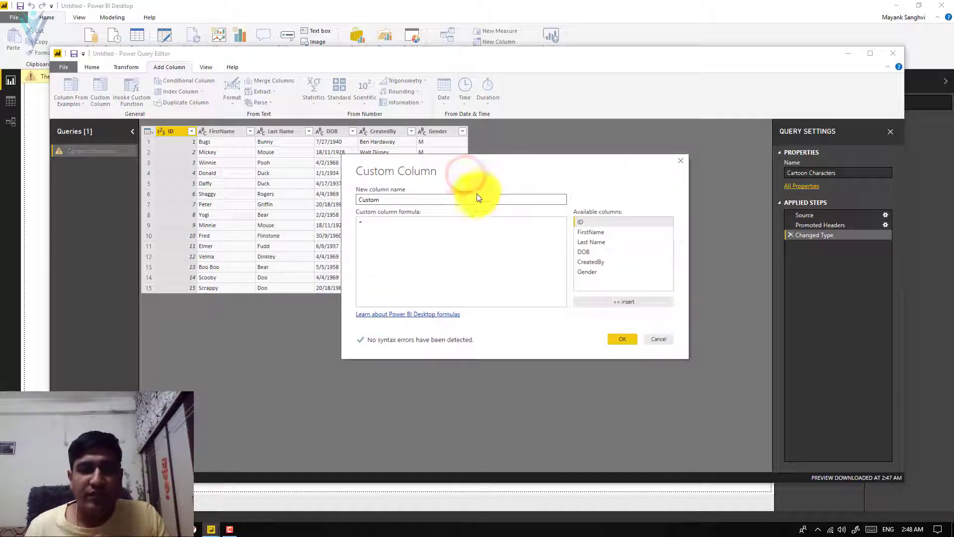
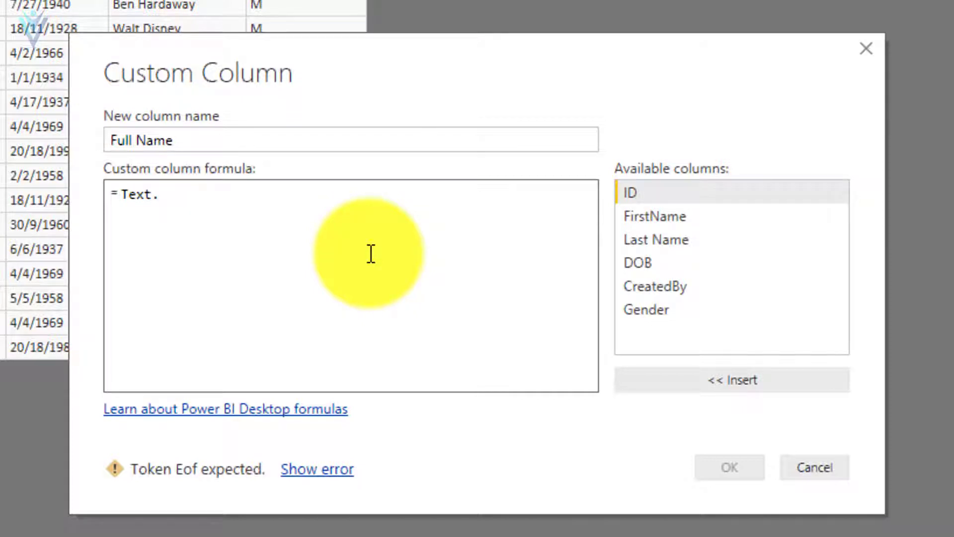
Switch to the Get Data from CSV File article in Chrome and look up the text function for the custom column formula
key(alt+Tab)
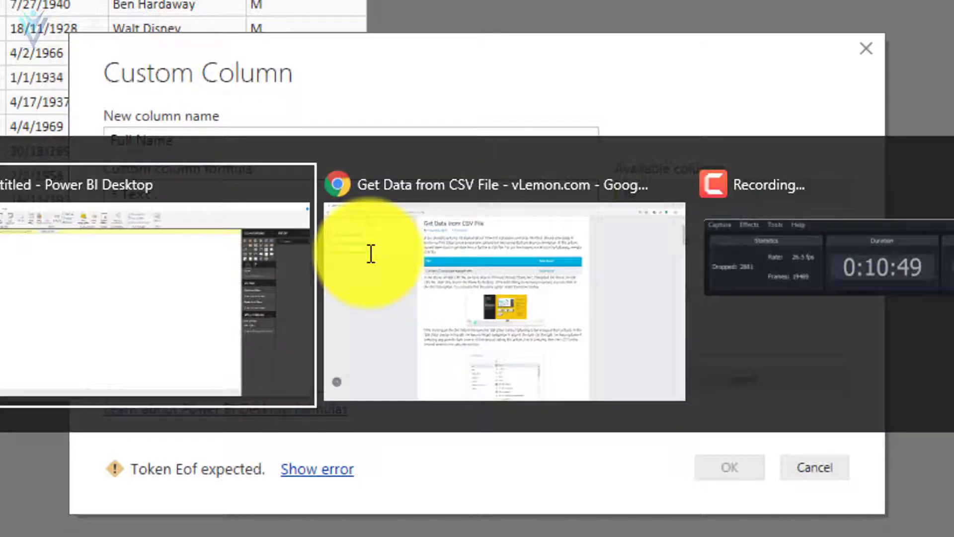
click(371, 253)
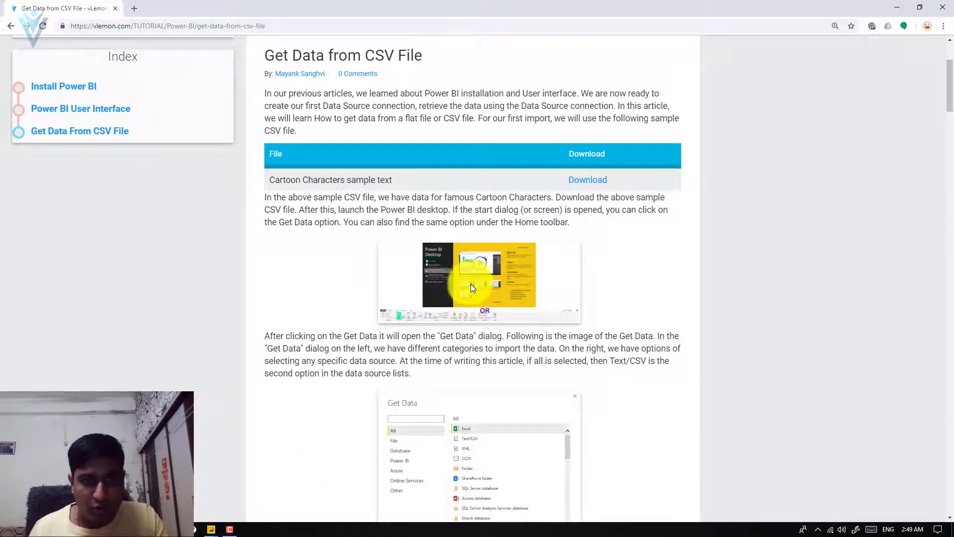
scroll(497, 298, down, 6)
scroll(529, 310, down, 20)
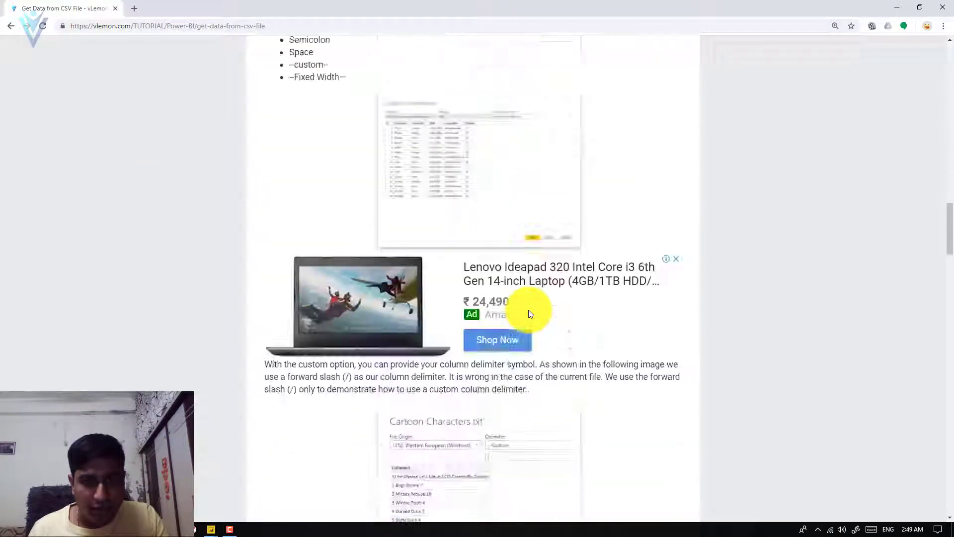
scroll(529, 309, down, 20)
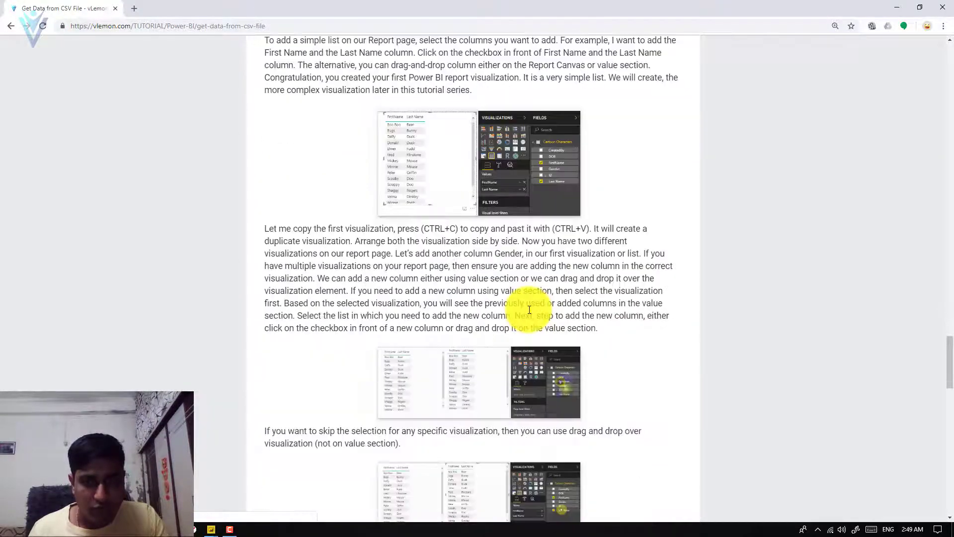
scroll(529, 310, down, 13)
scroll(529, 313, up, 6)
double_click(440, 190)
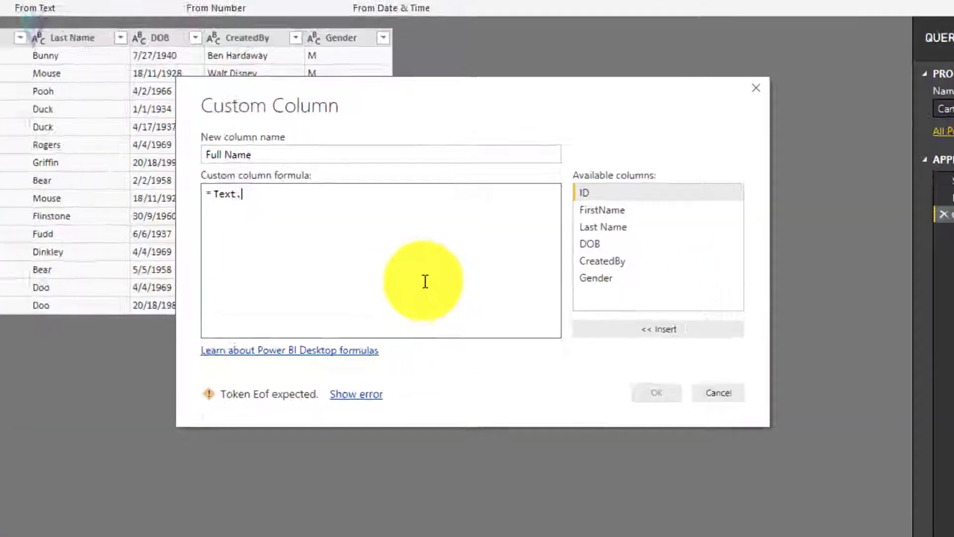
Extend the Full Name formula to Text.Combine with [FirstName] and [Last Name] as a list in braces, followed by a comma
text(Combine)
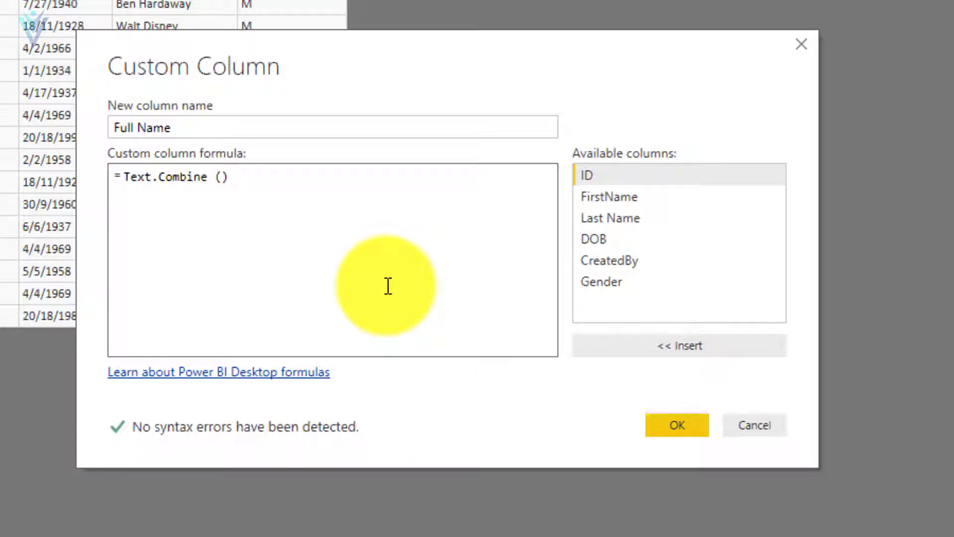
text(({})
double_click(595, 199)
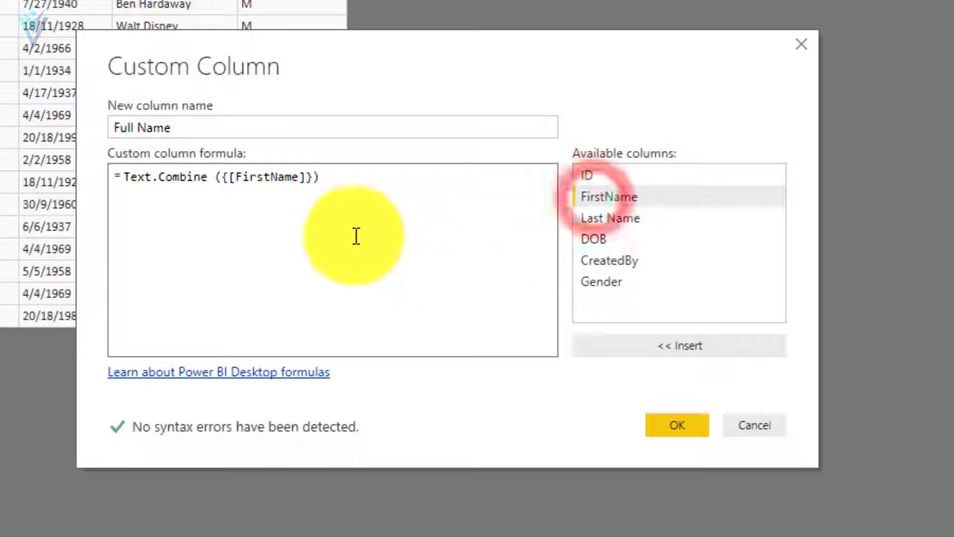
text(,)
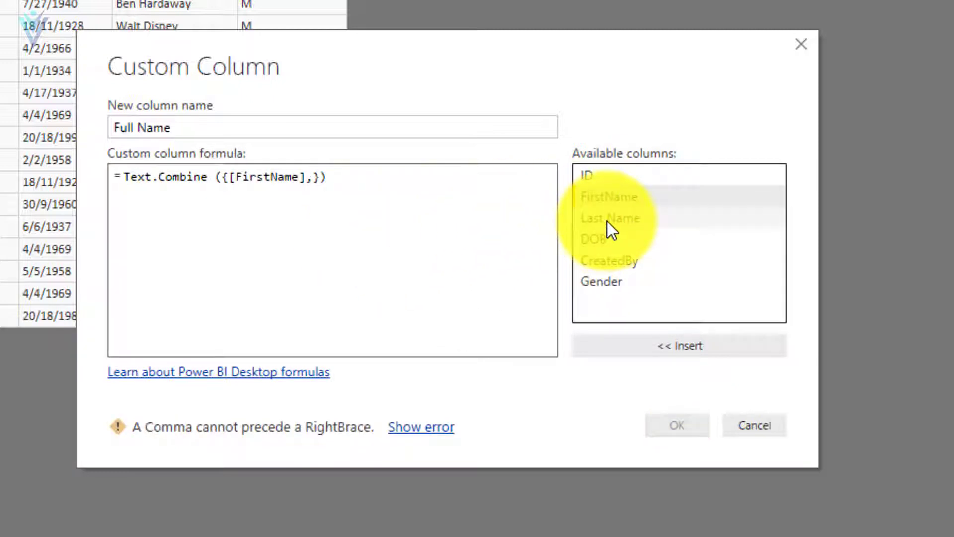
double_click(606, 219)
click(398, 178)
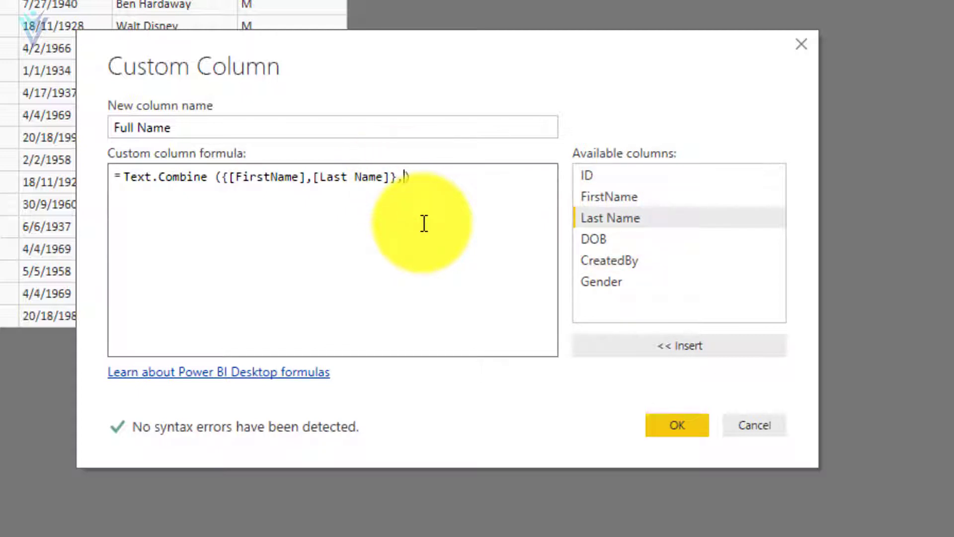
text(,)
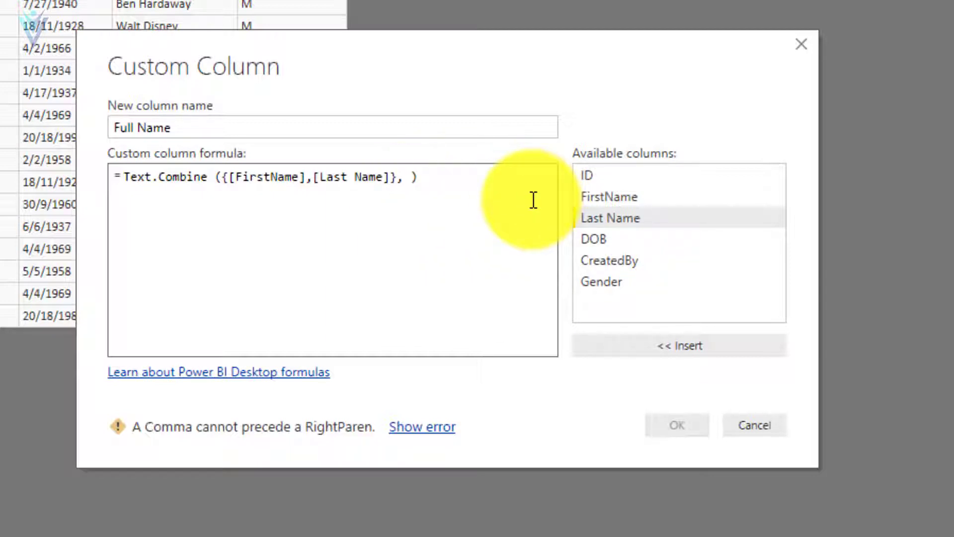
Use a single quoted space as the formula's separator argument and create the Full Name column
text("")
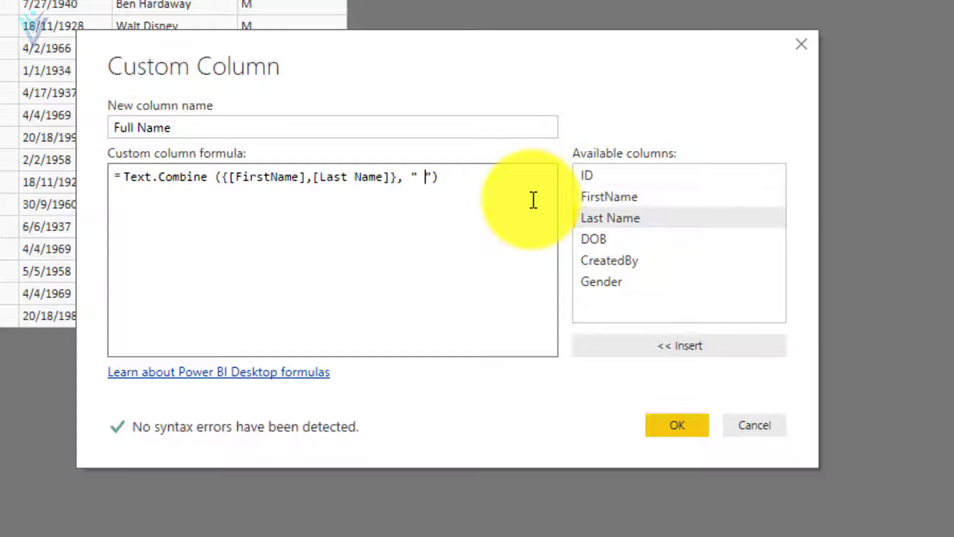
key(BackSpace)
text(,)
key(BackSpace)
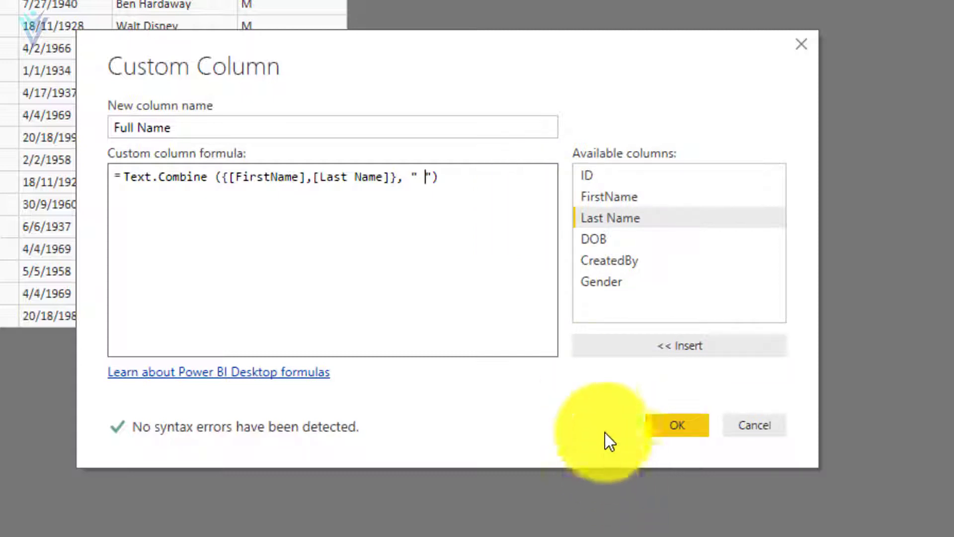
drag(431, 69, 475, 37)
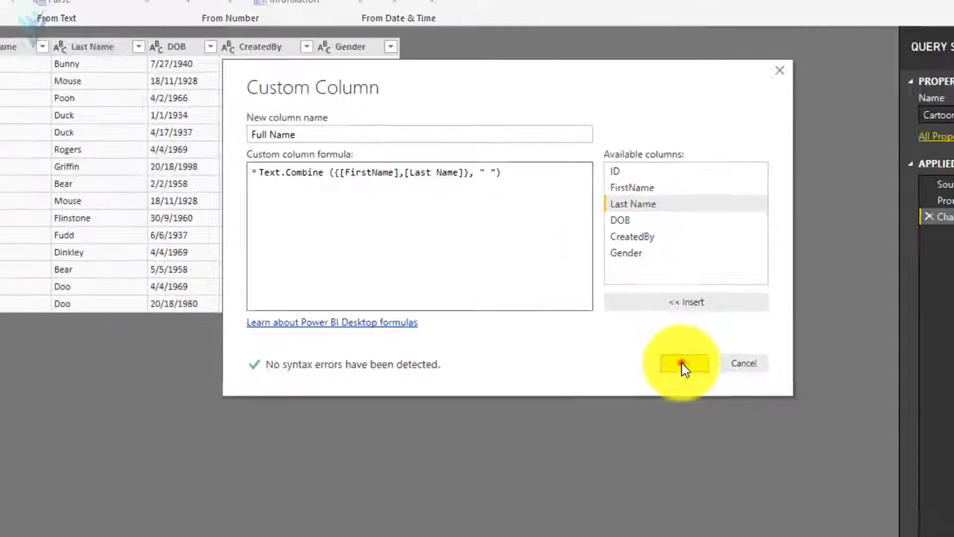
click(716, 391)
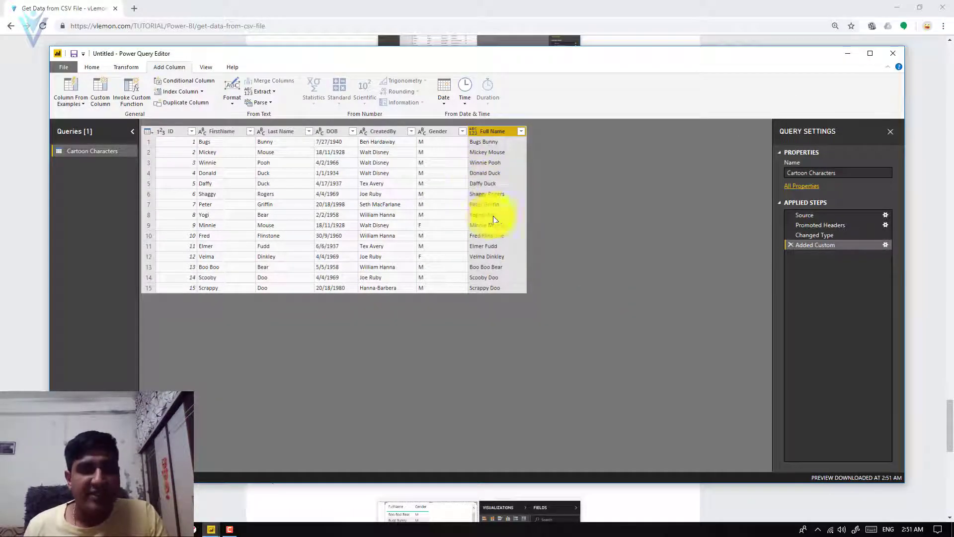
Edit the Added Custom step so the Full Name formula separates the names with a comma
click(885, 245)
drag(462, 178, 490, 158)
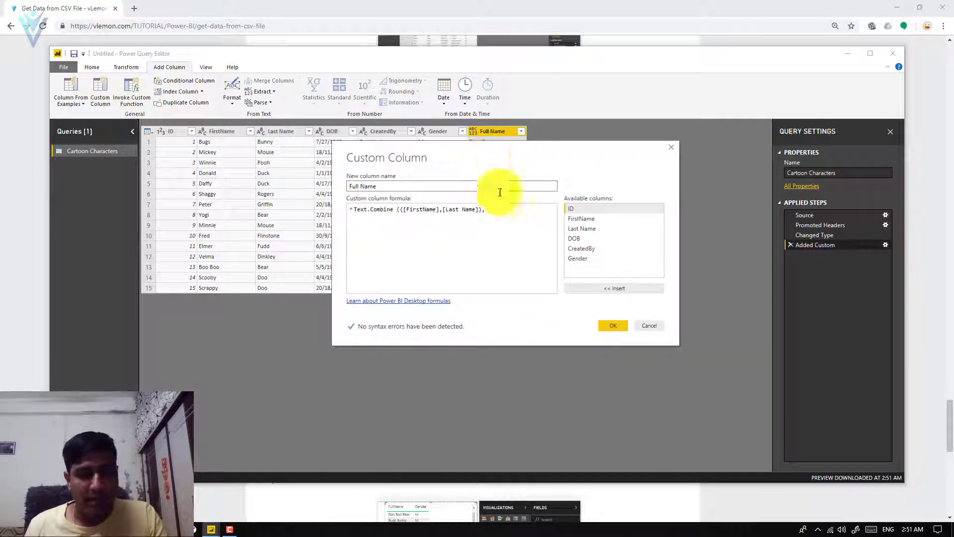
click(494, 210)
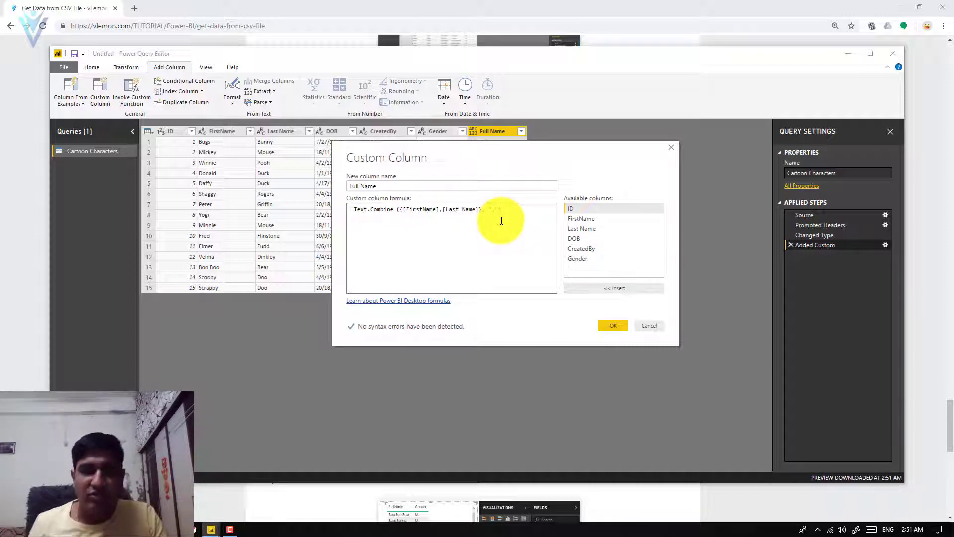
click(619, 324)
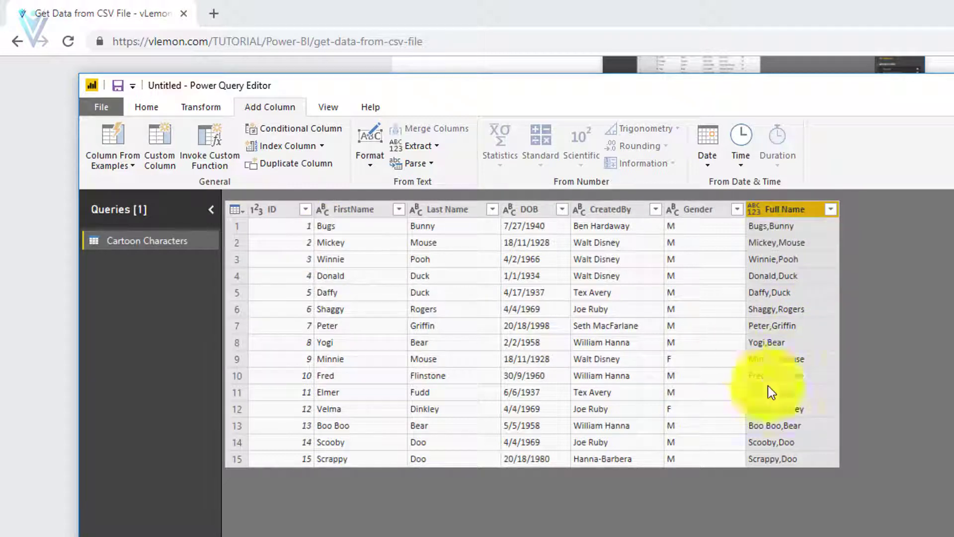
Show the formula bar, examine the Table.AddColumn expression behind the Full Name column, and hide the bar again
click(324, 109)
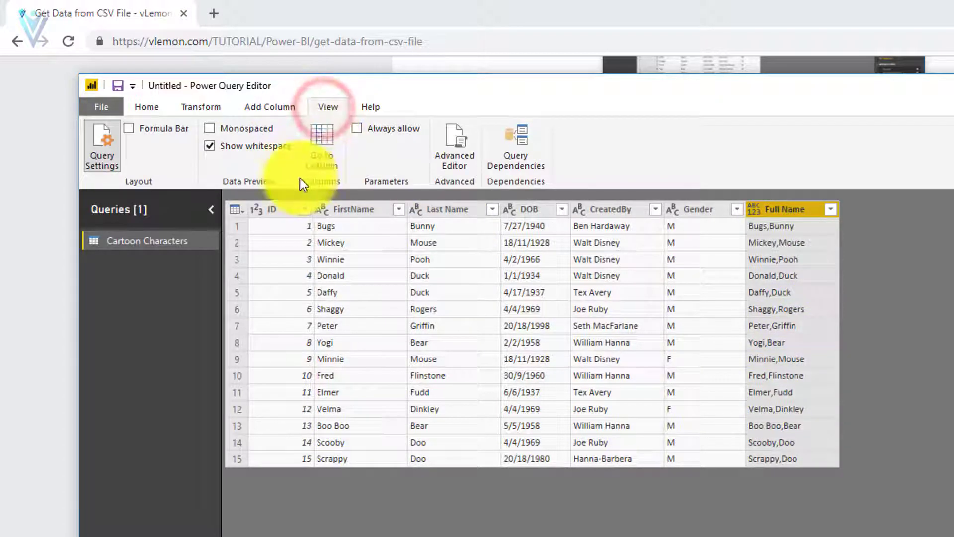
click(163, 131)
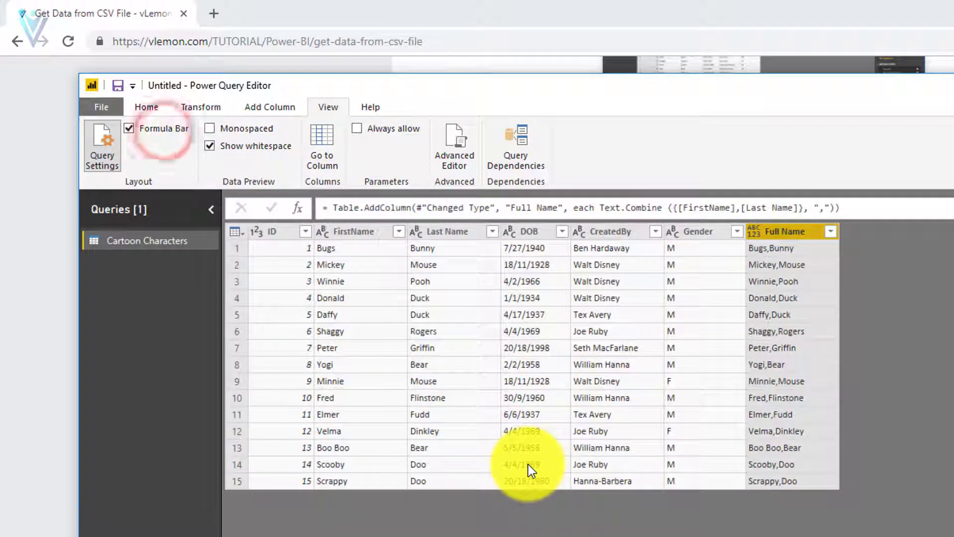
drag(574, 207, 832, 210)
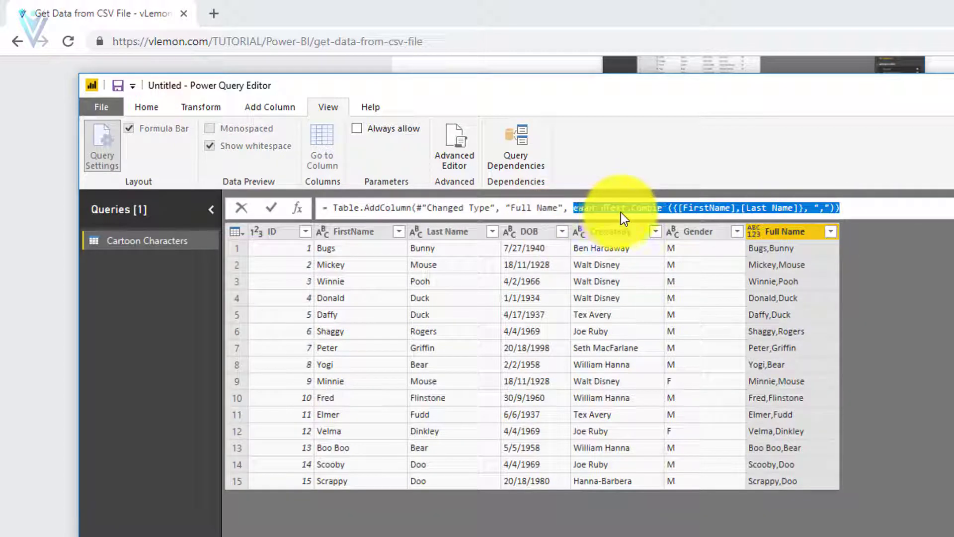
click(683, 207)
drag(714, 208, 820, 208)
click(822, 207)
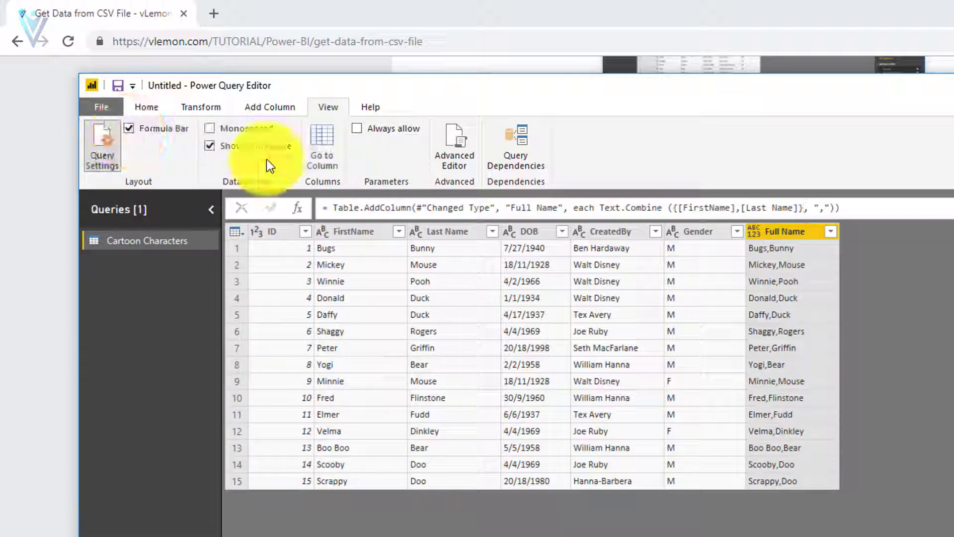
click(128, 130)
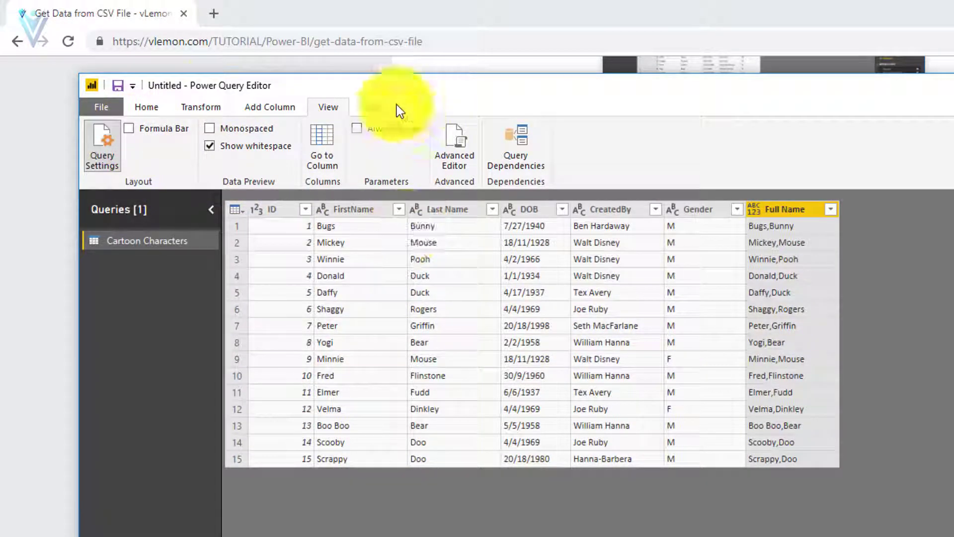
Close Power Query Editor and apply the query changes to the report
click(152, 105)
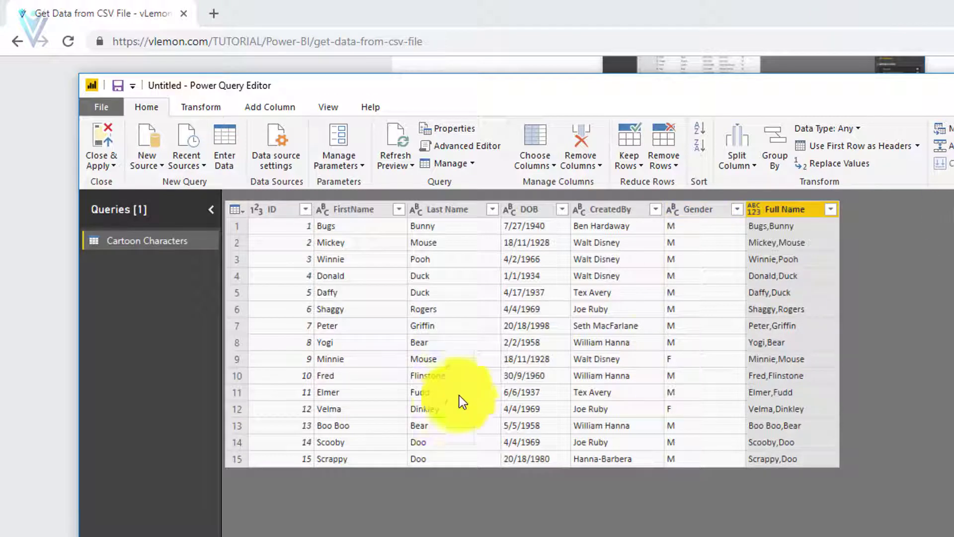
click(104, 154)
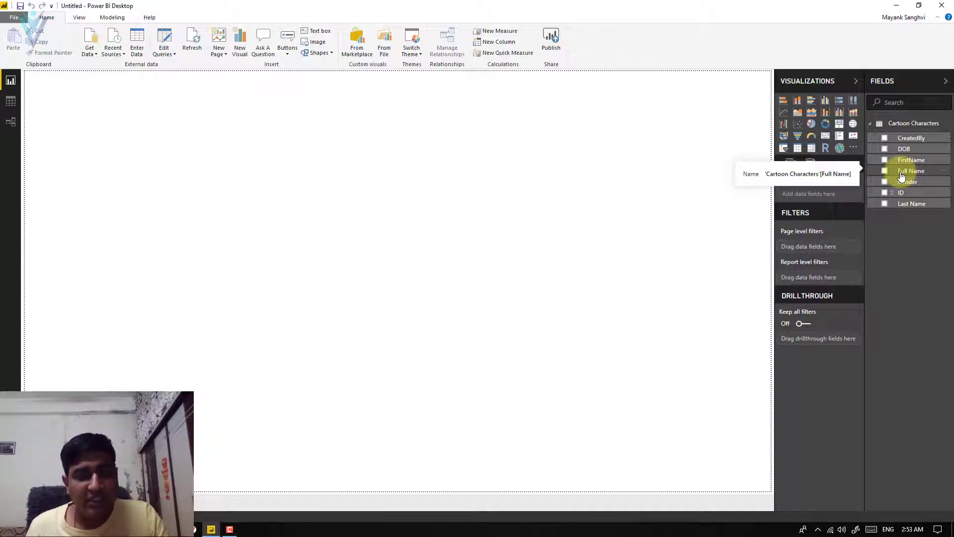
Create a table visual from the Full Name and Gender fields and move it toward the middle of the report page
click(884, 171)
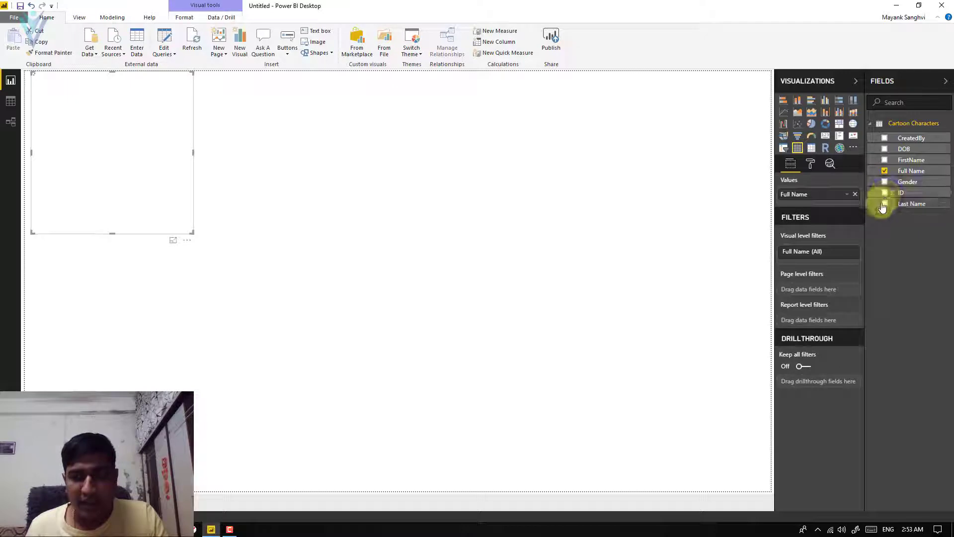
click(885, 182)
drag(195, 147, 376, 153)
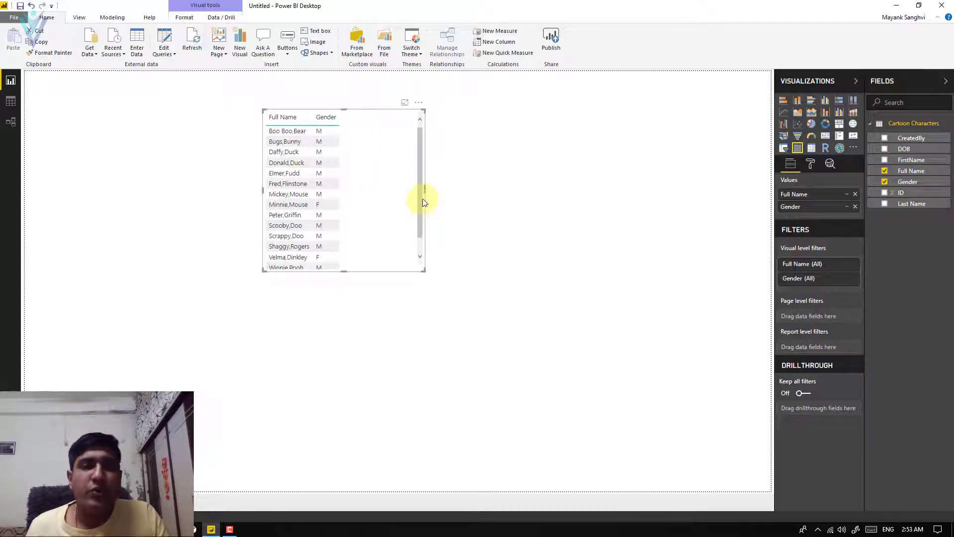